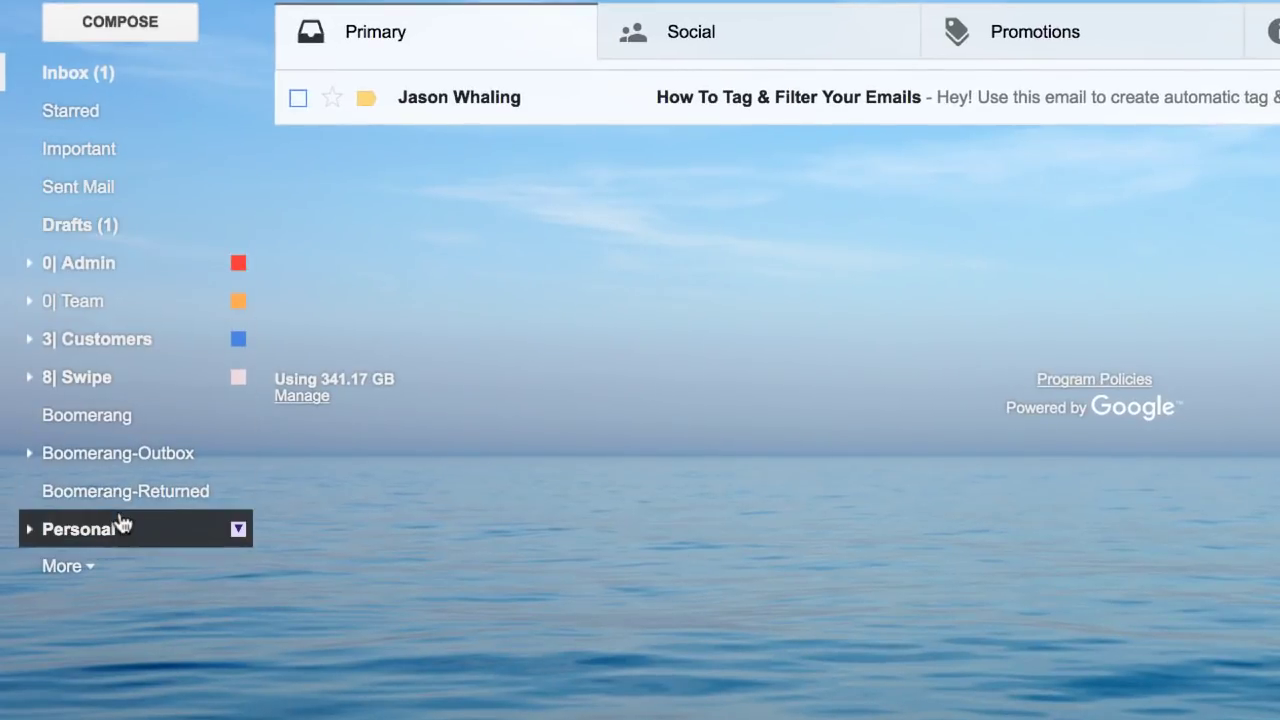
{"action": "left_click", "coordinate": [63, 568]}
{"action": "scroll", "coordinate": [123, 674], "scroll_direction": "down", "scroll_amount": 1}
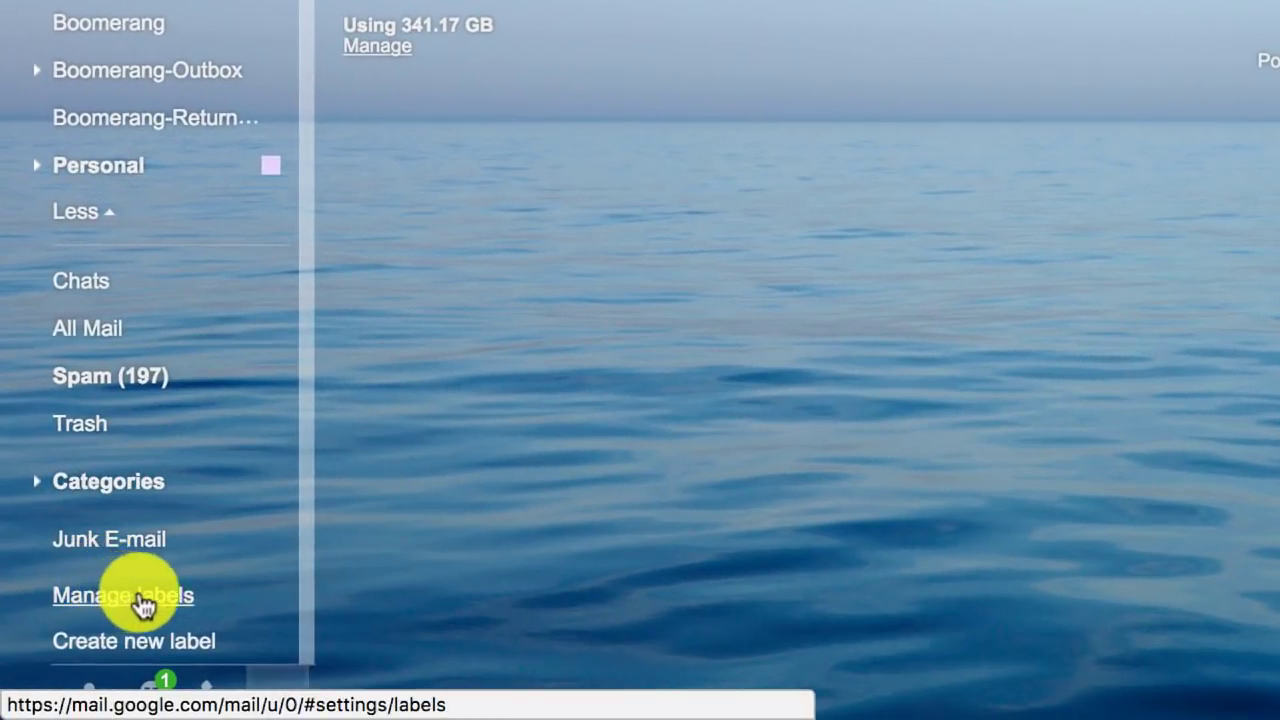
{"action": "left_click", "coordinate": [107, 643]}
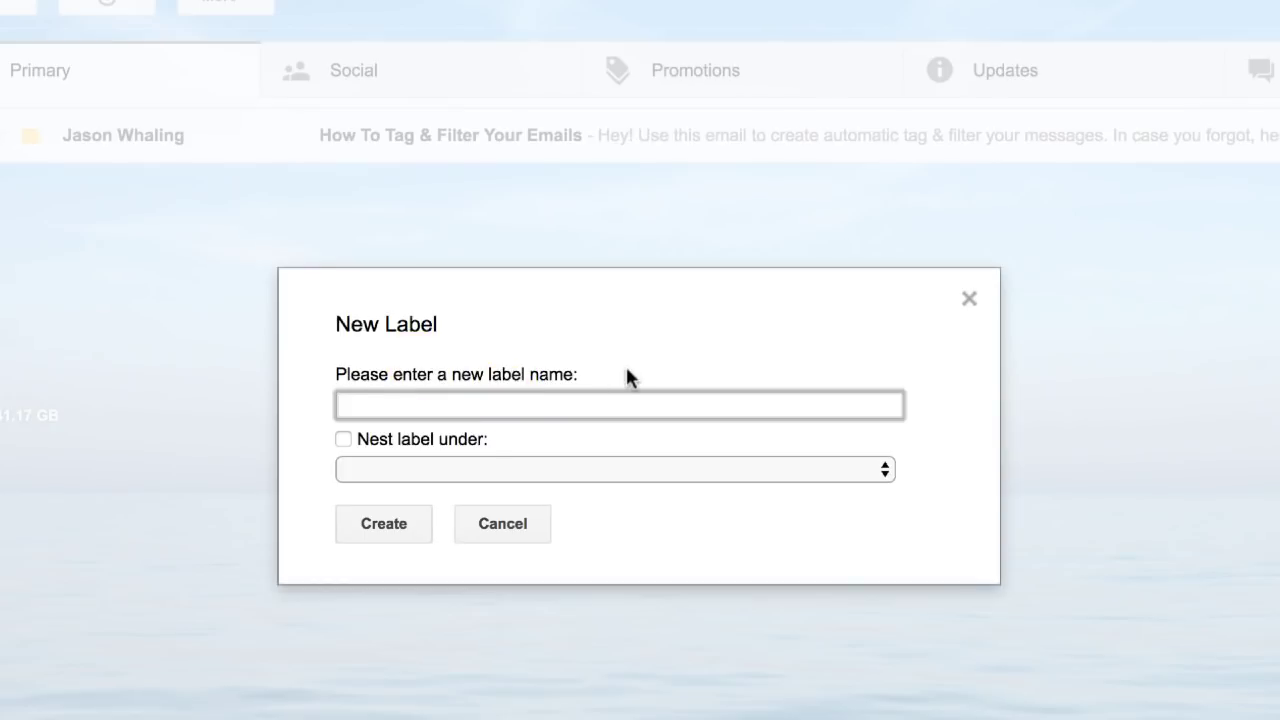
{"action": "type", "text": "NEW LABEL FOR TAGS!"}
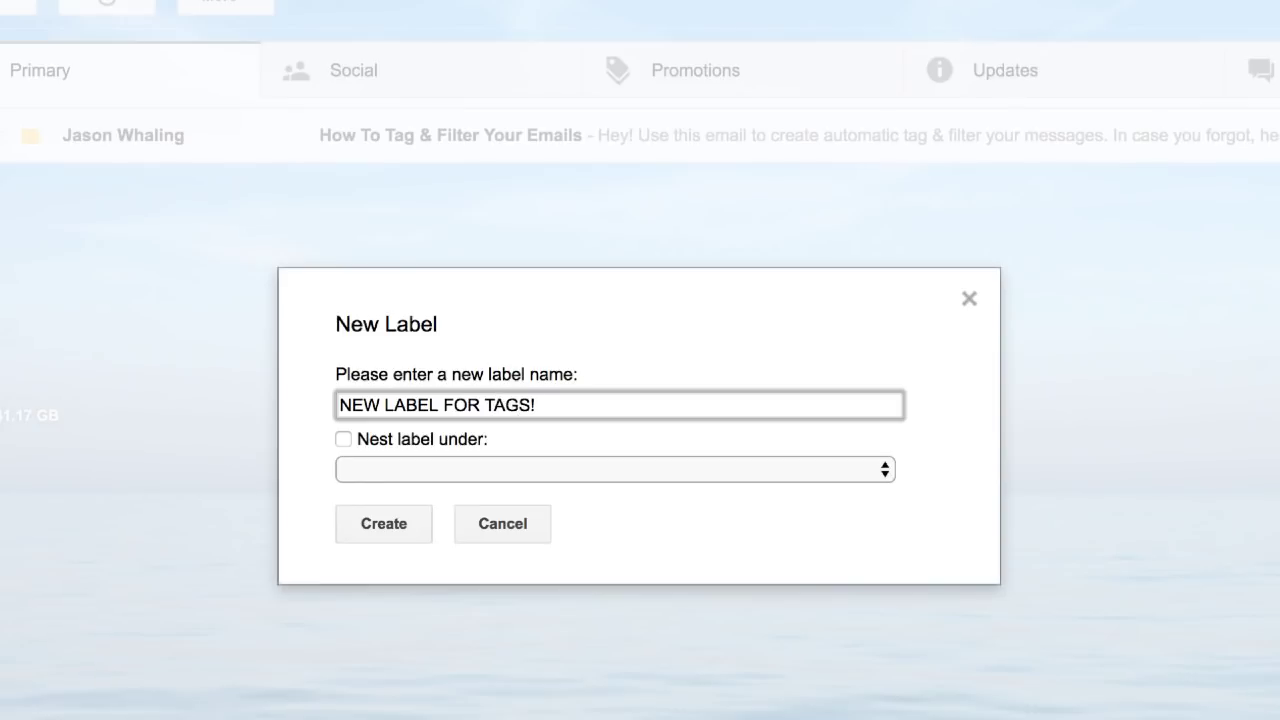
{"action": "key", "text": "ctrl+a"}
{"action": "key", "text": "BackSpace"}
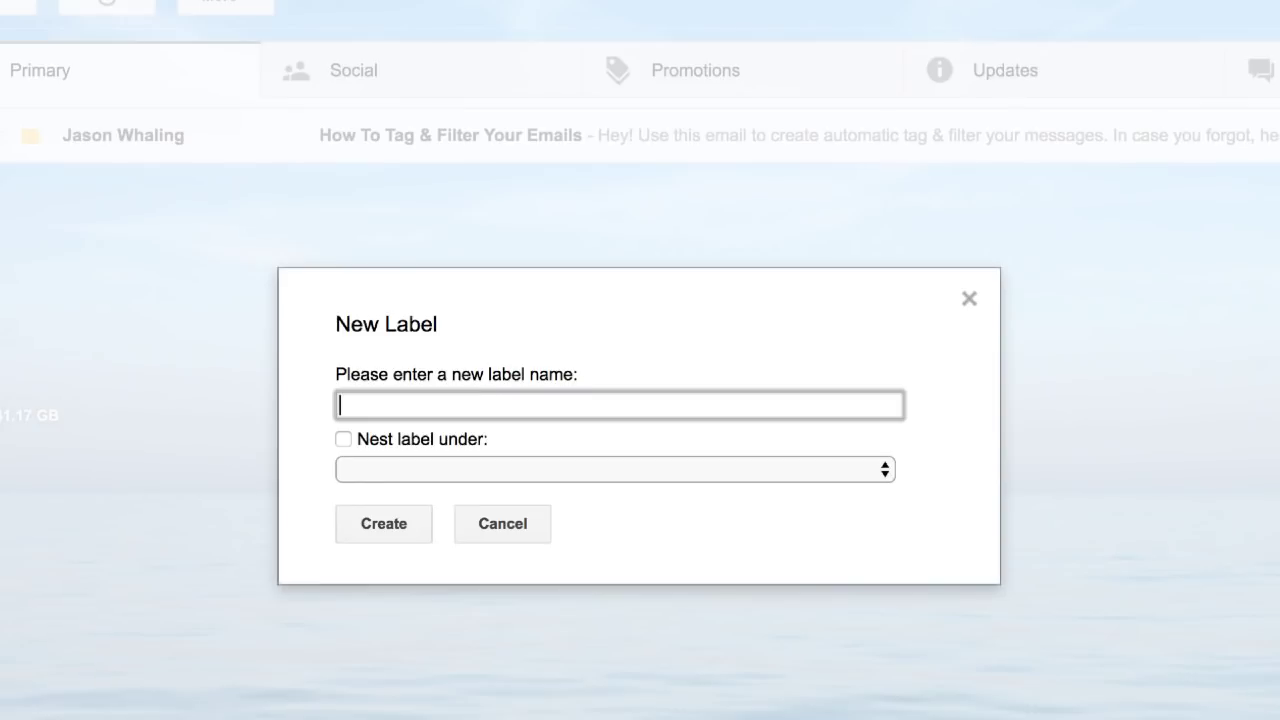
{"action": "left_click", "coordinate": [404, 440]}
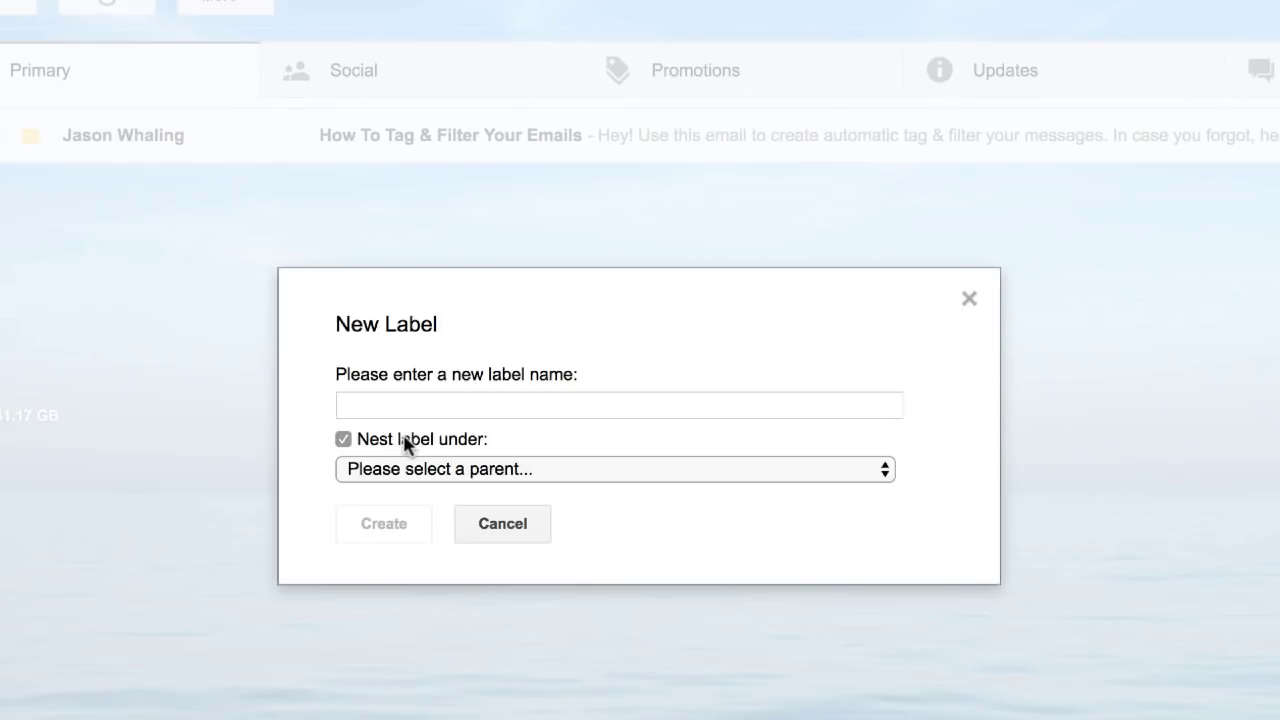
{"action": "left_click", "coordinate": [575, 470]}
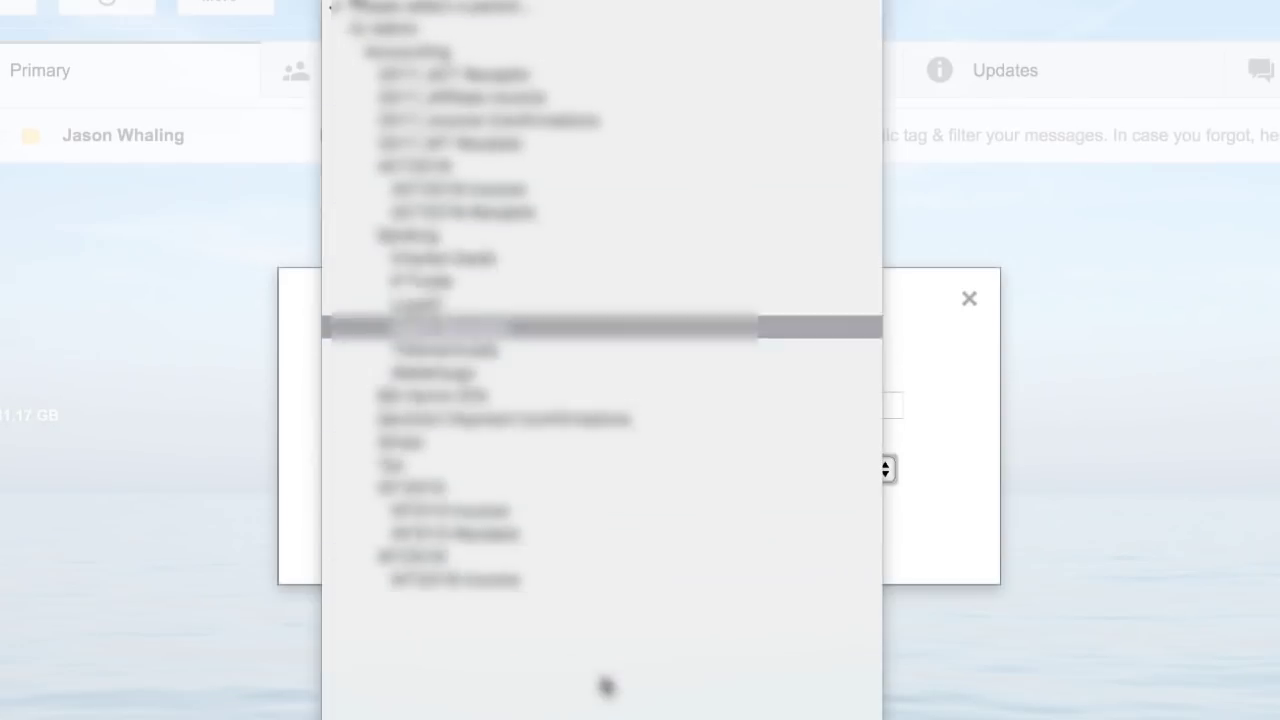
{"action": "scroll", "coordinate": [607, 686], "scroll_direction": "down", "scroll_amount": 15}
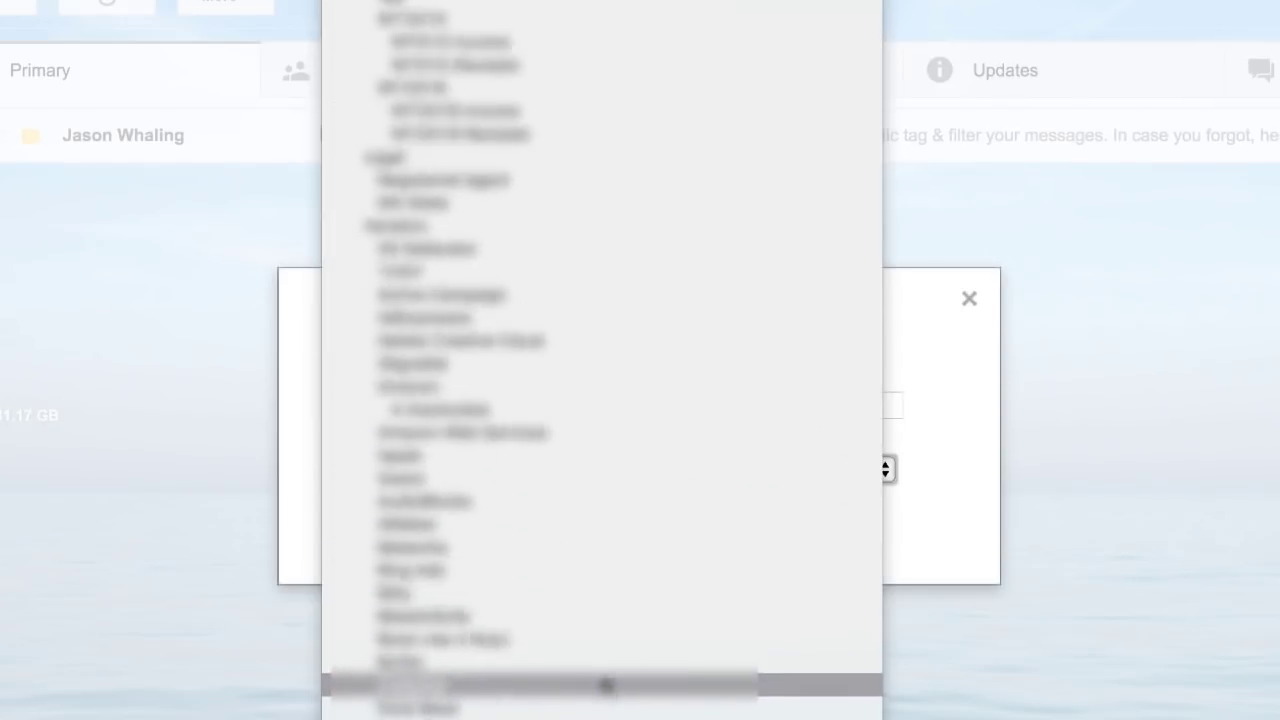
{"action": "scroll", "coordinate": [607, 686], "scroll_direction": "up", "scroll_amount": 5}
{"action": "scroll", "coordinate": [607, 686], "scroll_direction": "down", "scroll_amount": 15}
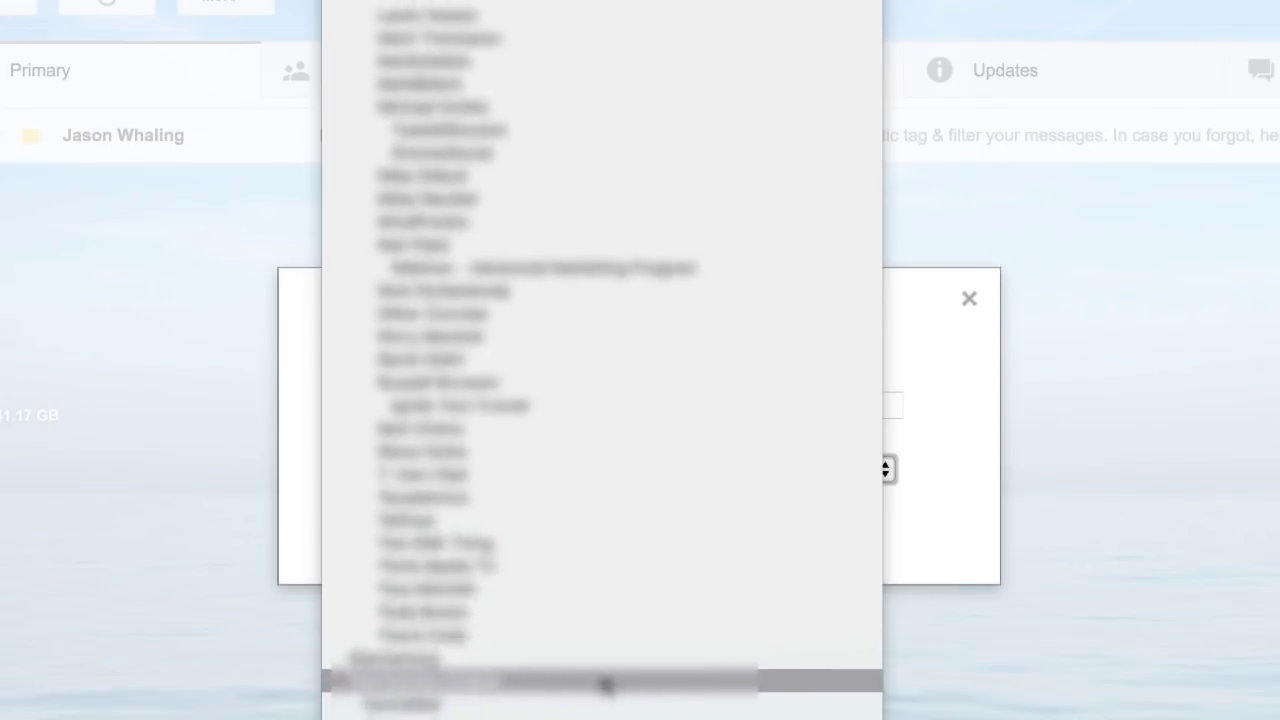
{"action": "scroll", "coordinate": [607, 686], "scroll_direction": "up", "scroll_amount": 15}
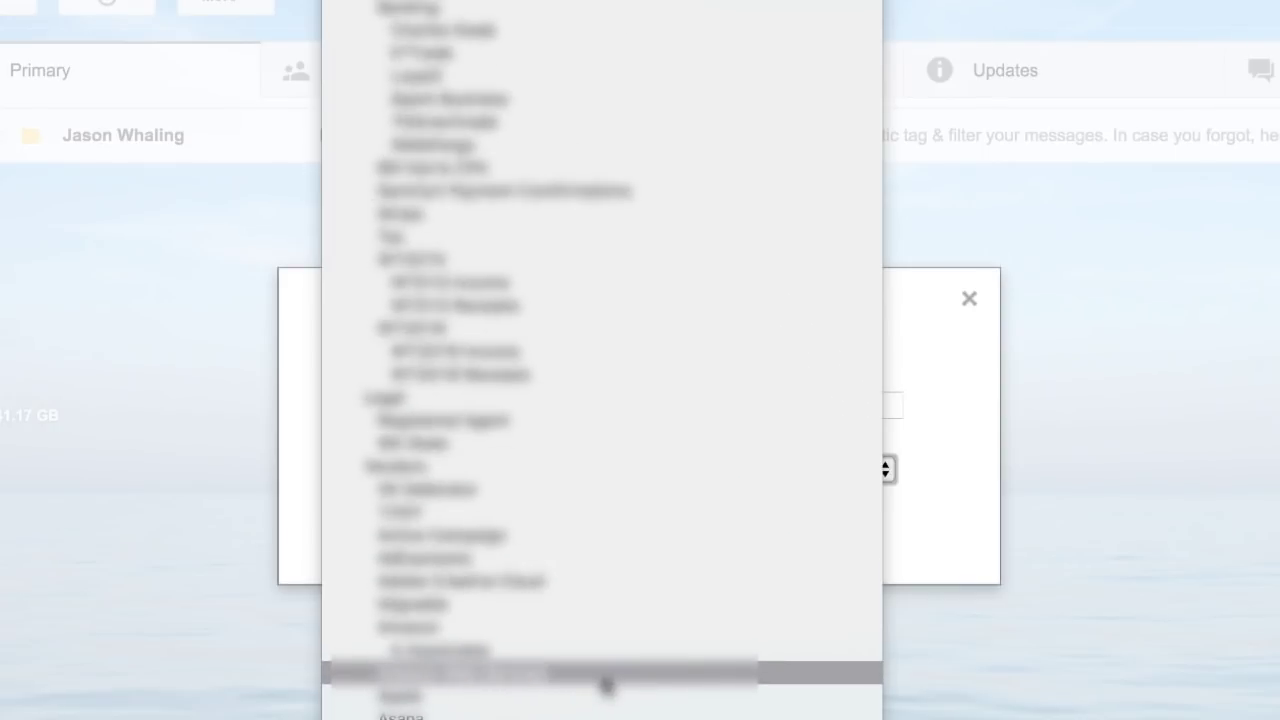
{"action": "left_click", "coordinate": [977, 348]}
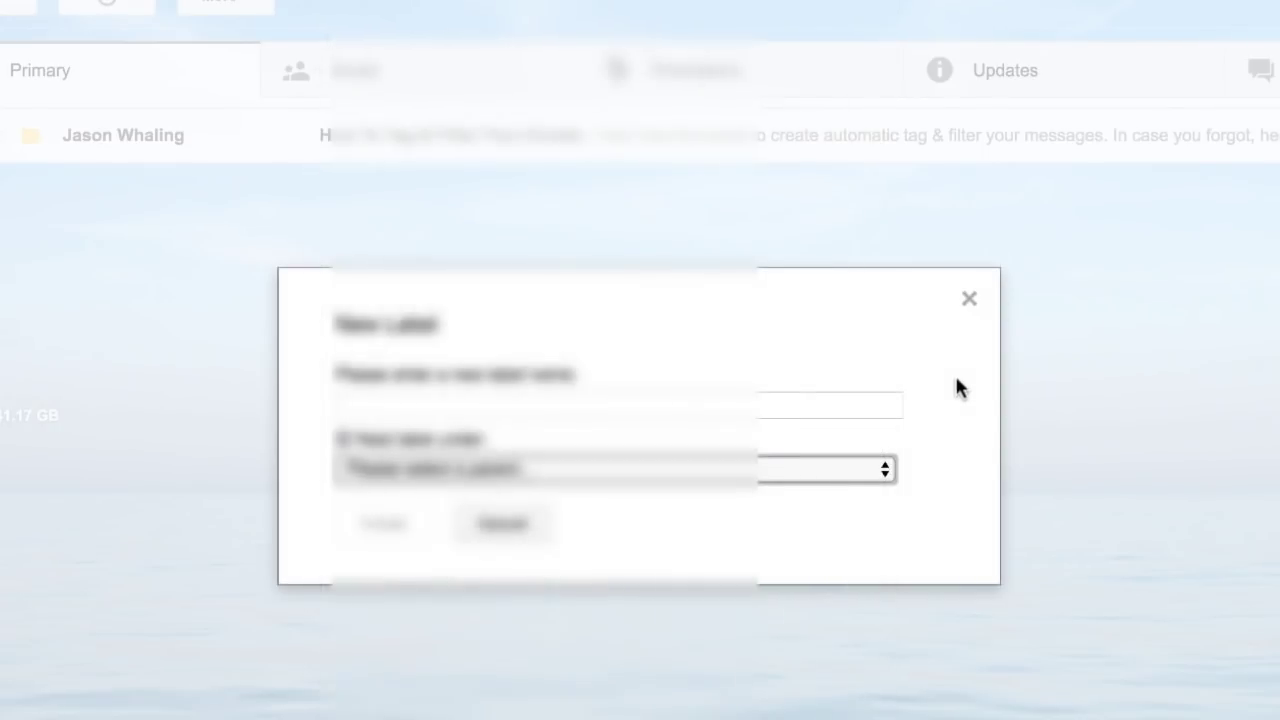
{"action": "left_click", "coordinate": [969, 302]}
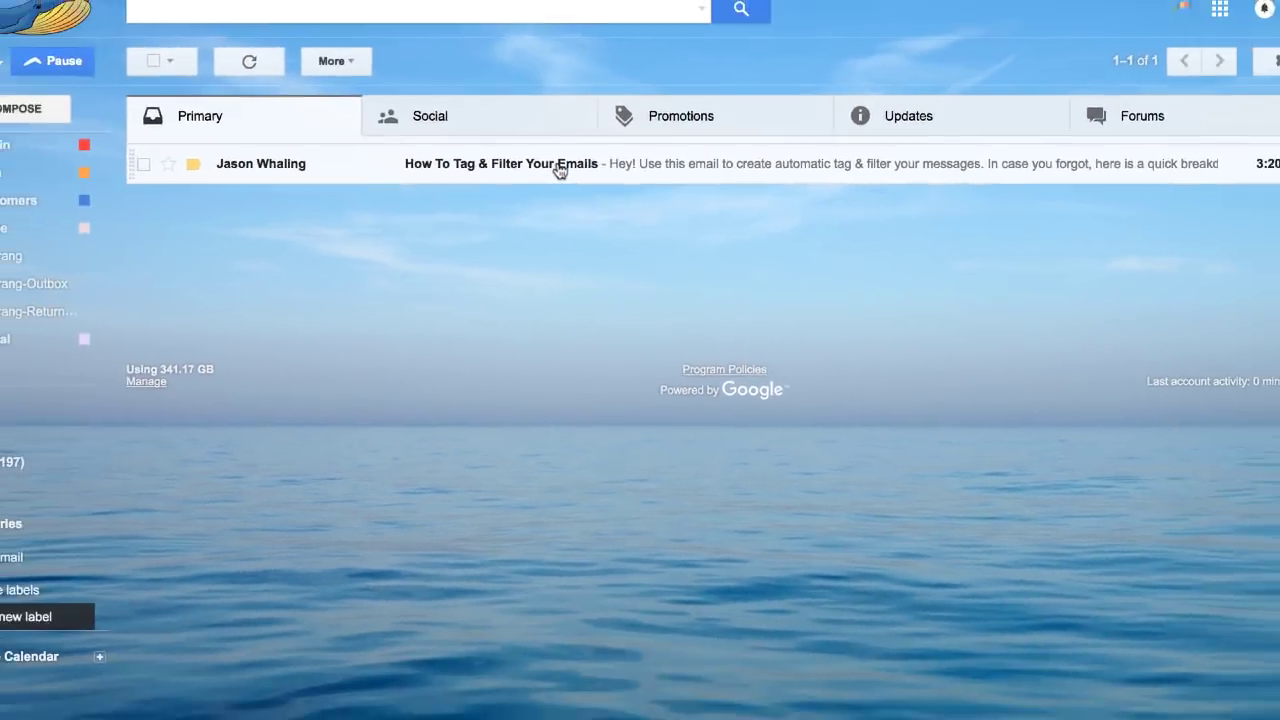
Open the "How To Tag & Filter Your Emails" message, review its folder breakdown, and expand the 0| Admin and 0| Team labels for comparison
{"action": "left_click", "coordinate": [530, 135]}
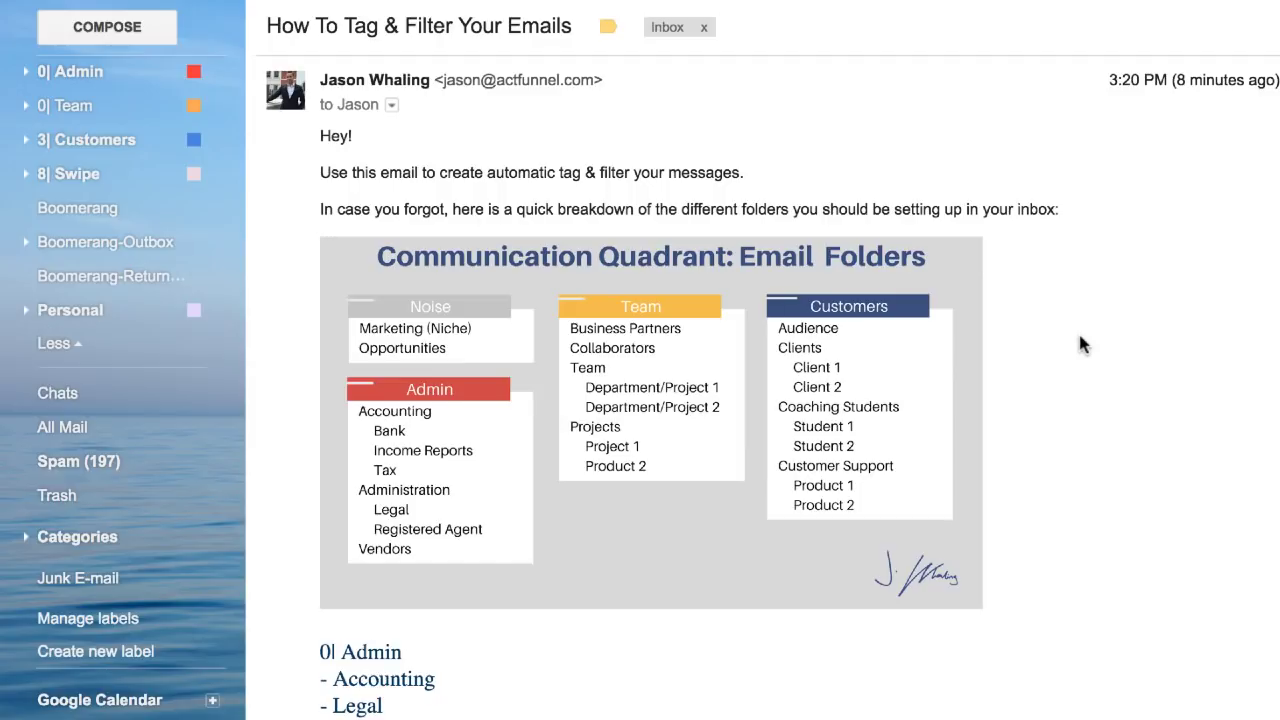
{"action": "scroll", "coordinate": [130, 208], "scroll_direction": "up", "scroll_amount": 3}
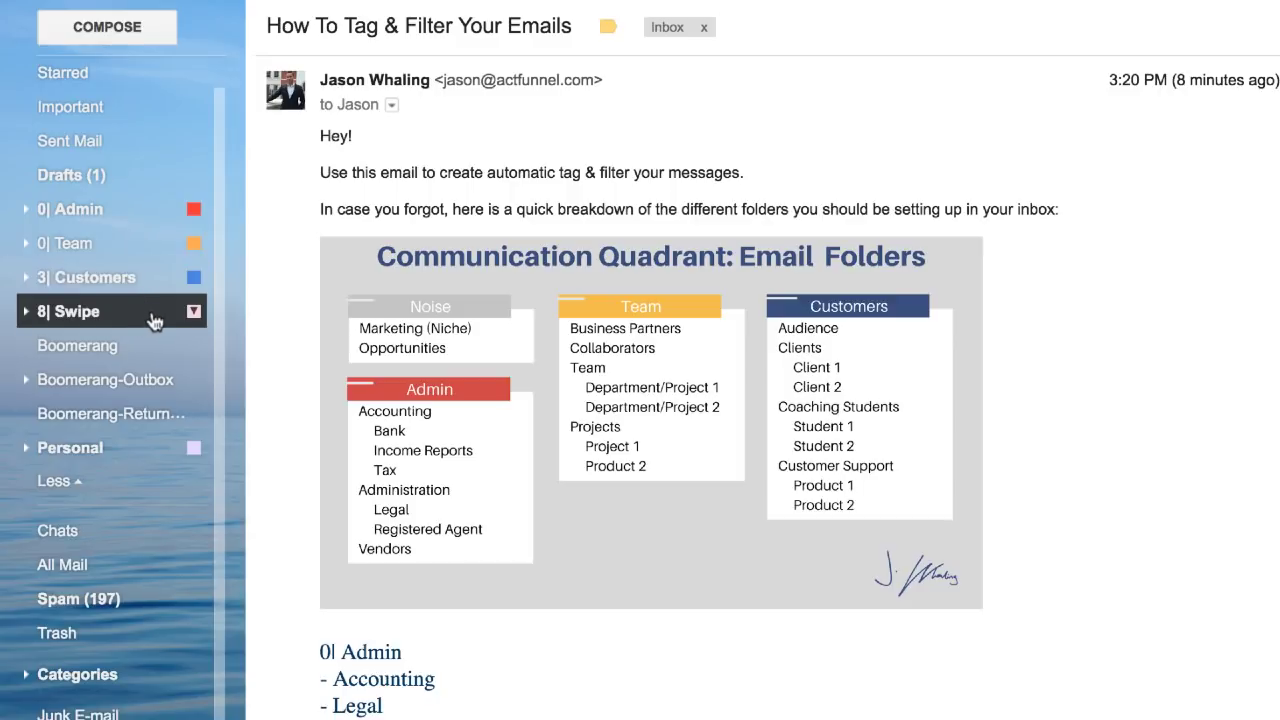
{"action": "scroll", "coordinate": [780, 693], "scroll_direction": "down", "scroll_amount": 6}
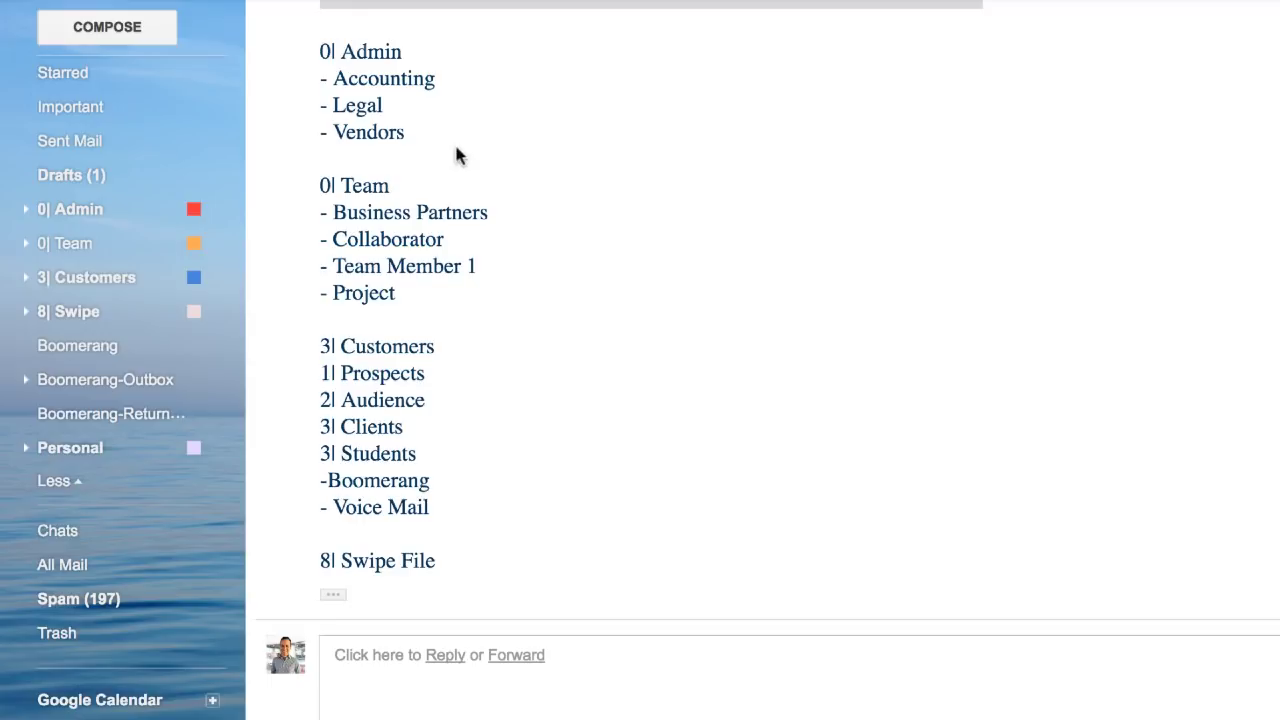
{"action": "left_click", "coordinate": [27, 211]}
{"action": "left_click", "coordinate": [25, 346]}
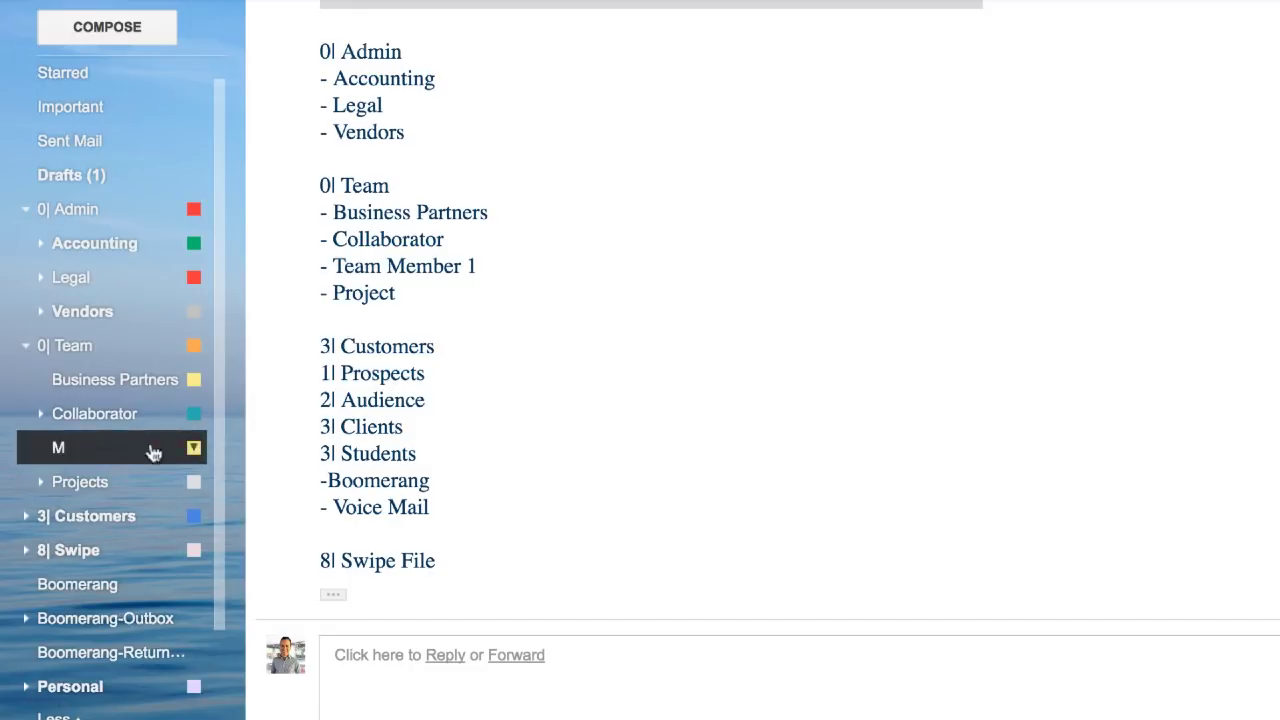
Reopen "How To Tag & Filter Your Emails" from the inbox and start a filter for messages like it, matching only the sender's address
{"action": "scroll", "coordinate": [155, 430], "scroll_direction": "up", "scroll_amount": 1}
{"action": "left_click", "coordinate": [82, 76]}
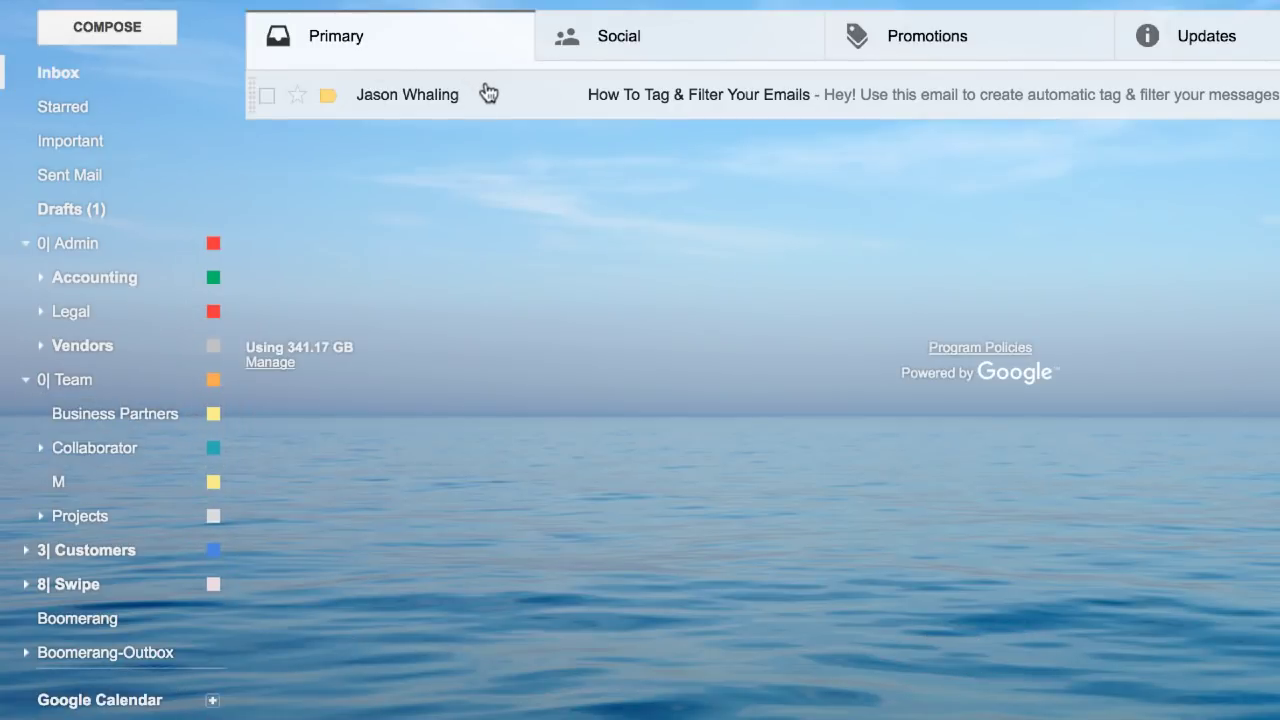
{"action": "left_click", "coordinate": [489, 94]}
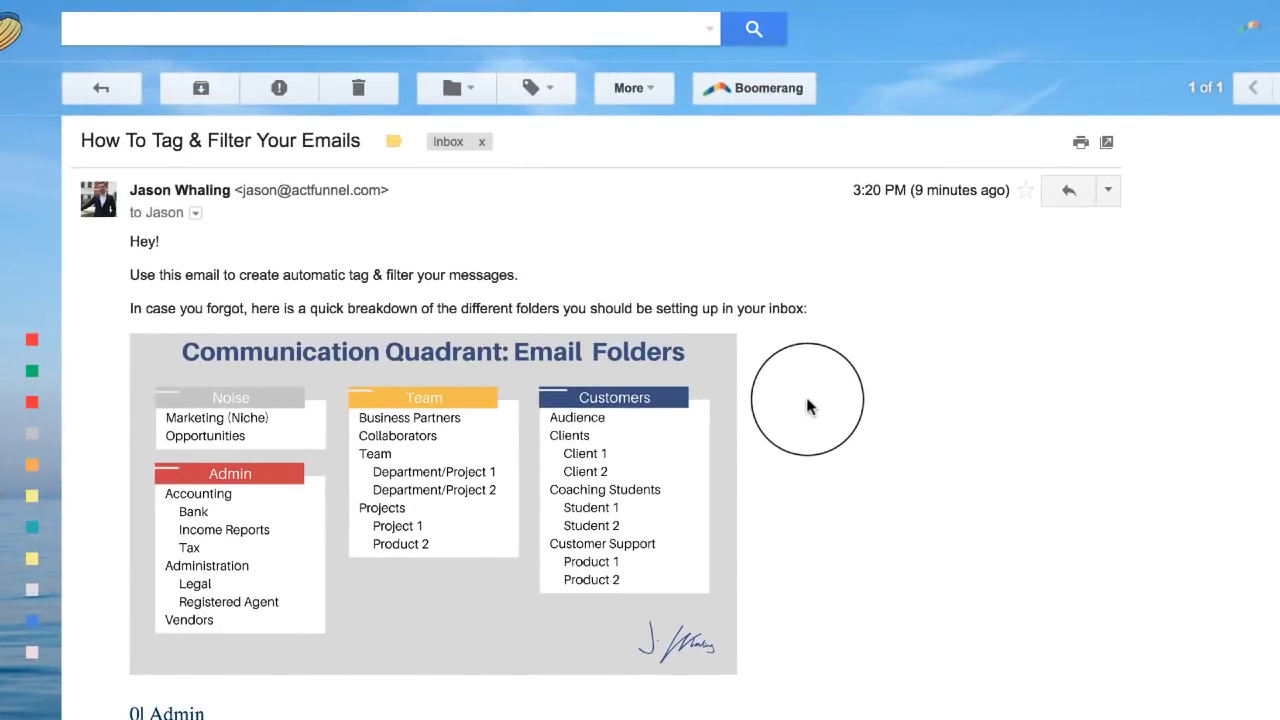
{"action": "left_click", "coordinate": [651, 92]}
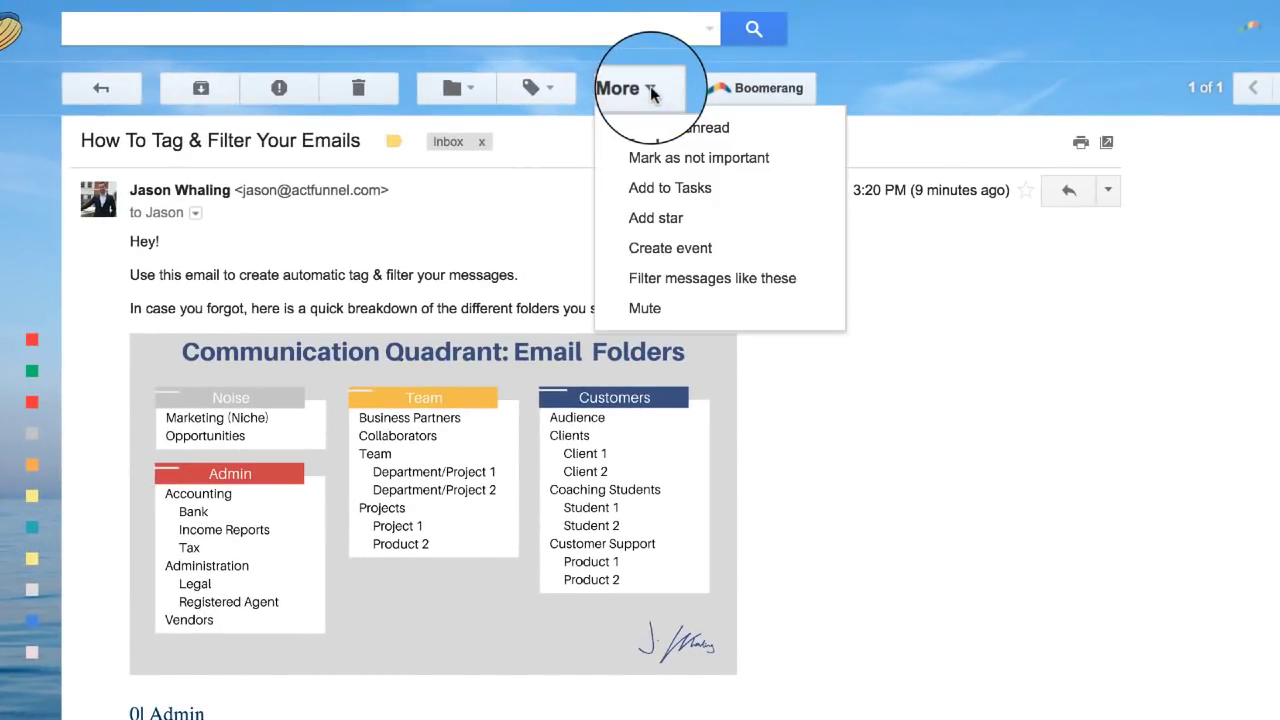
{"action": "left_click", "coordinate": [758, 280]}
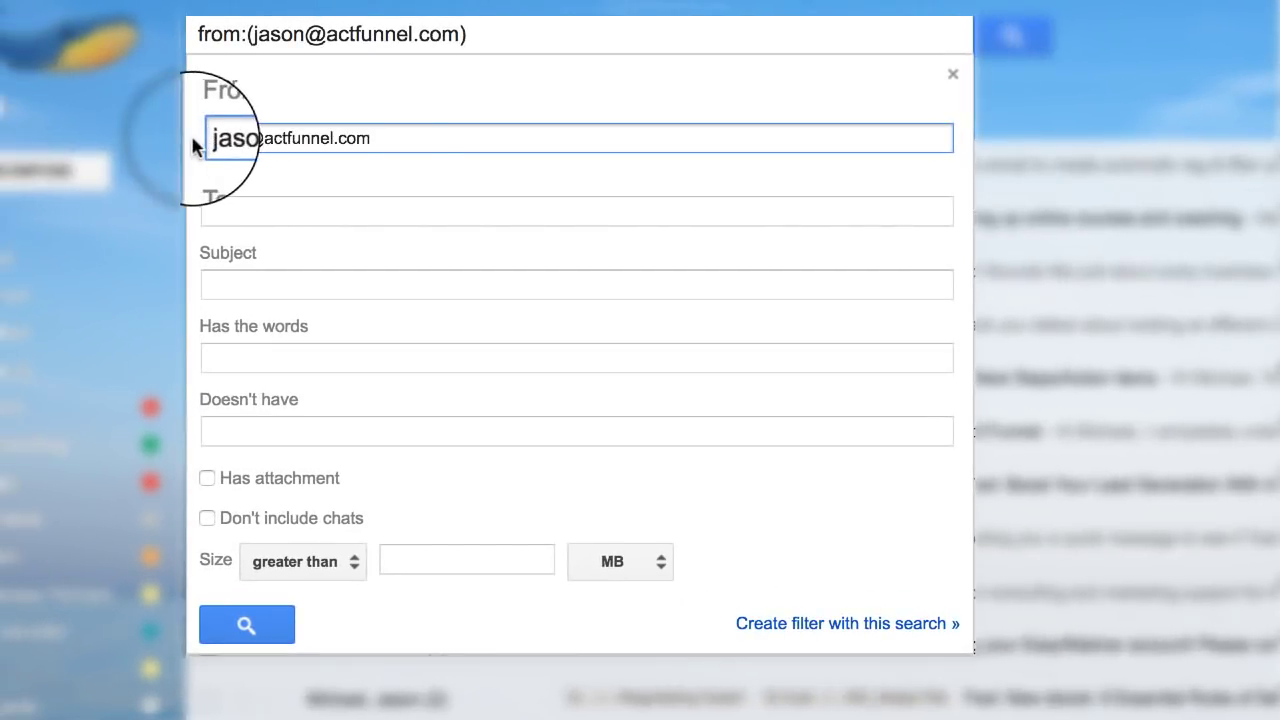
{"action": "left_click", "coordinate": [410, 138]}
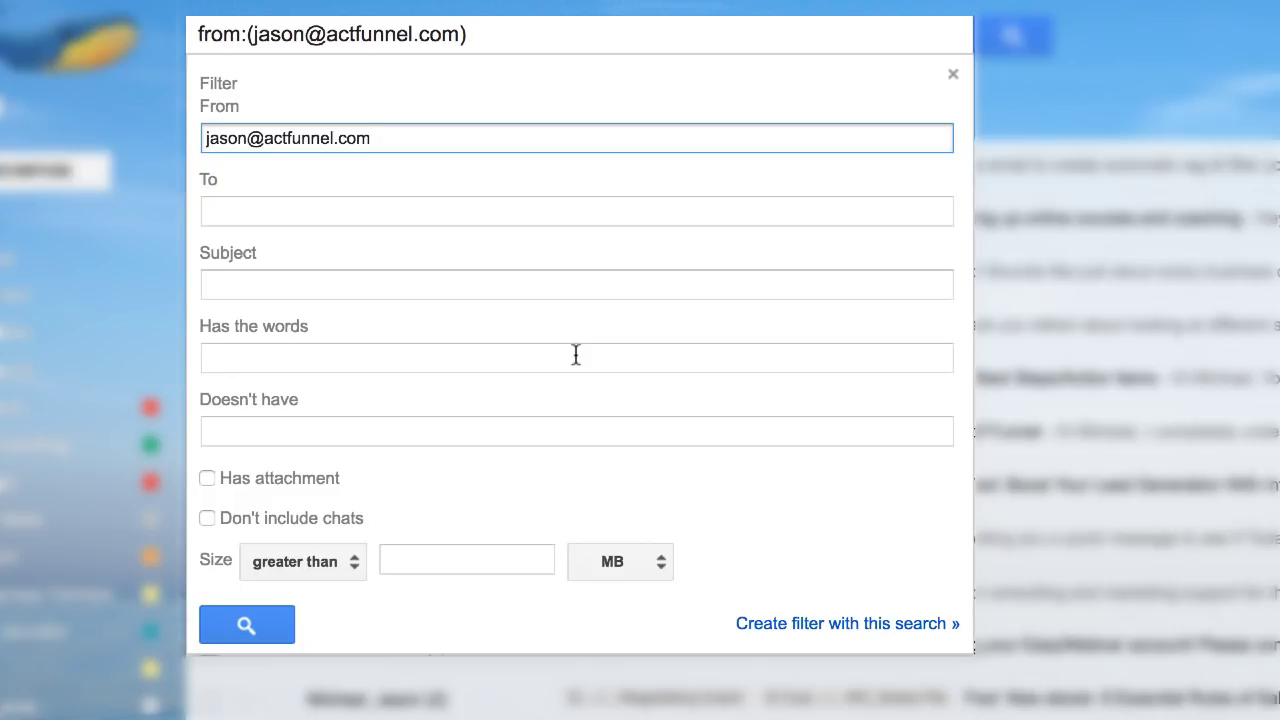
{"action": "left_click", "coordinate": [513, 282]}
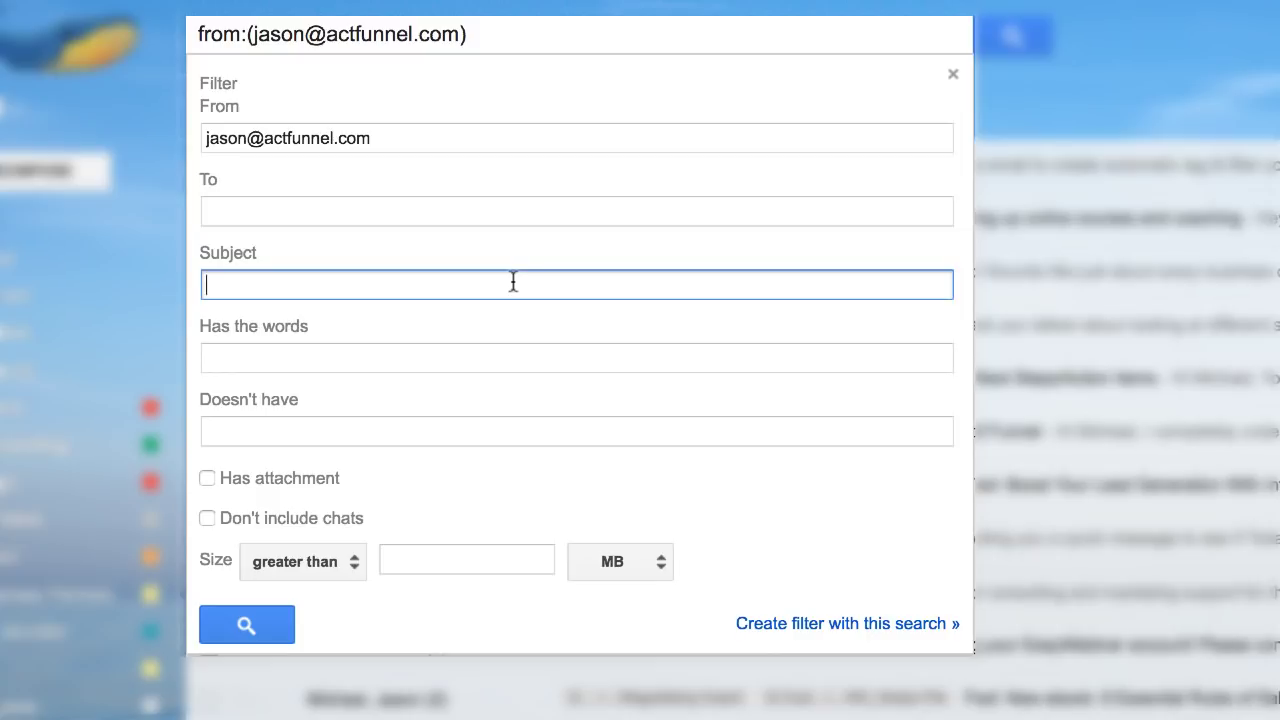
{"action": "left_click", "coordinate": [828, 624]}
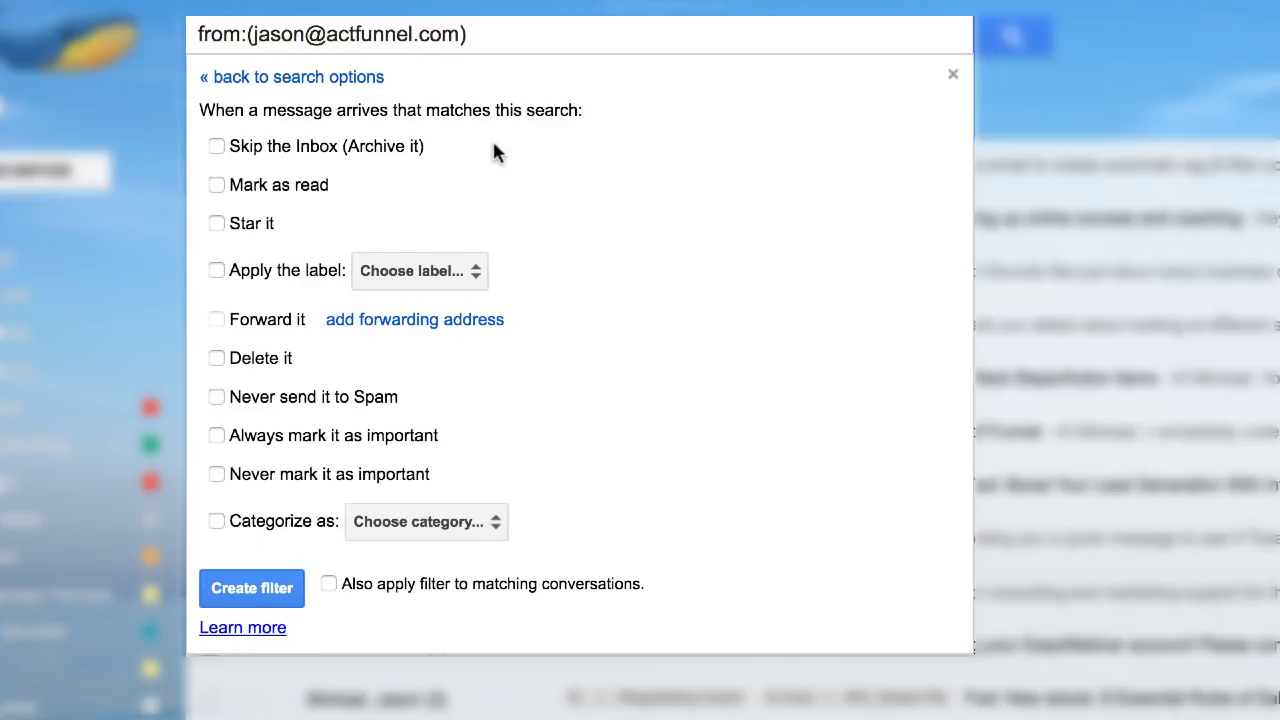
Set the filter to skip the inbox and apply a label, and look through the existing labels
{"action": "left_click", "coordinate": [362, 152]}
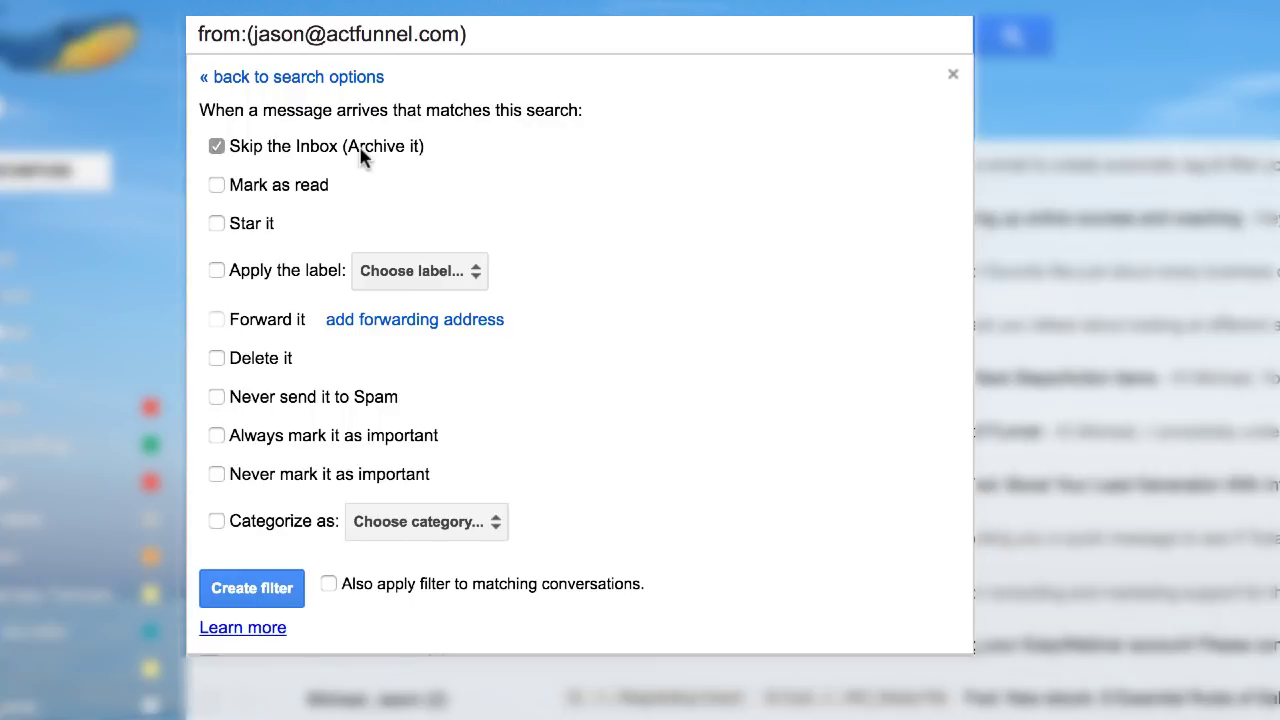
{"action": "left_click", "coordinate": [253, 273]}
{"action": "left_click", "coordinate": [445, 274]}
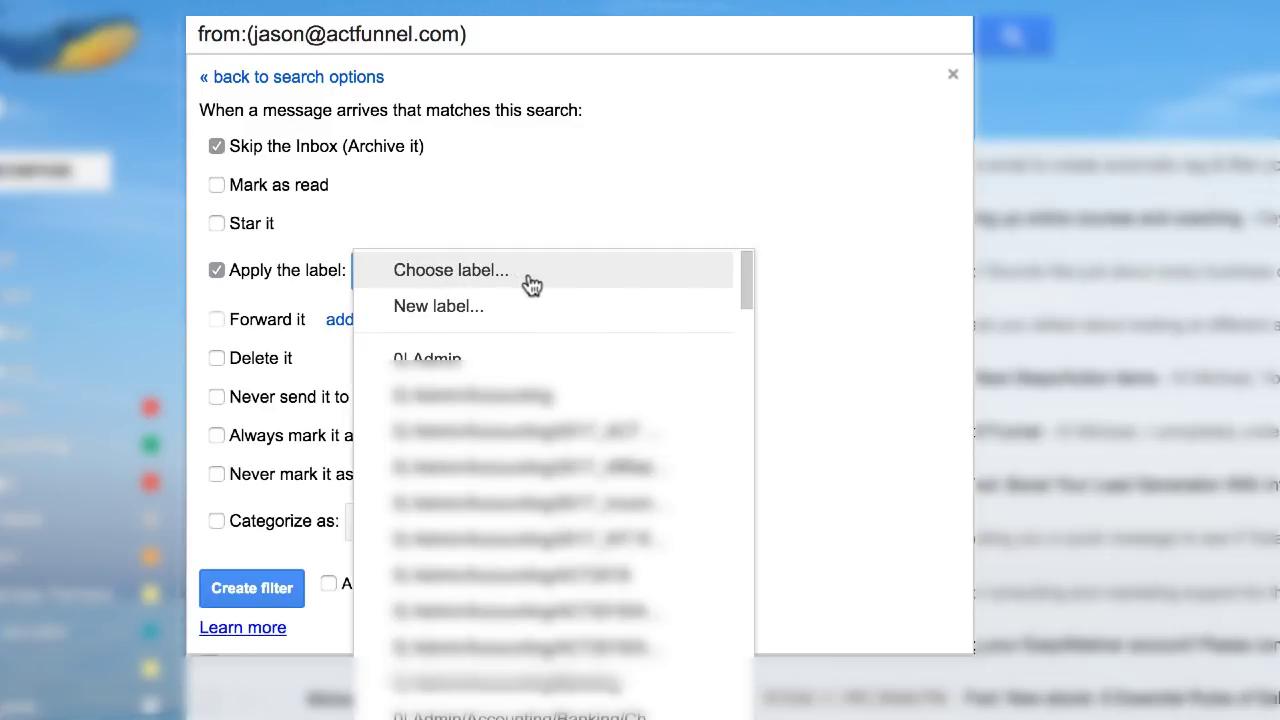
{"action": "scroll", "coordinate": [548, 650], "scroll_direction": "down", "scroll_amount": 10}
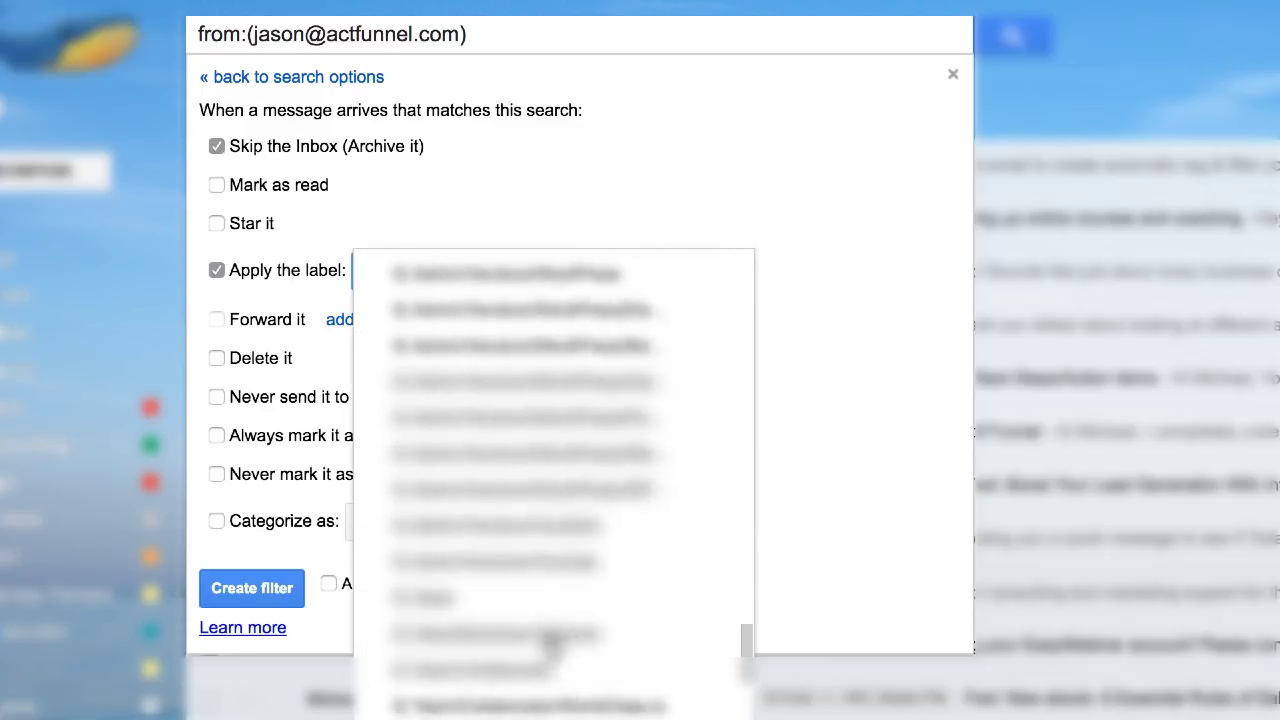
{"action": "scroll", "coordinate": [550, 645], "scroll_direction": "up", "scroll_amount": 5}
{"action": "scroll", "coordinate": [548, 645], "scroll_direction": "up", "scroll_amount": 10}
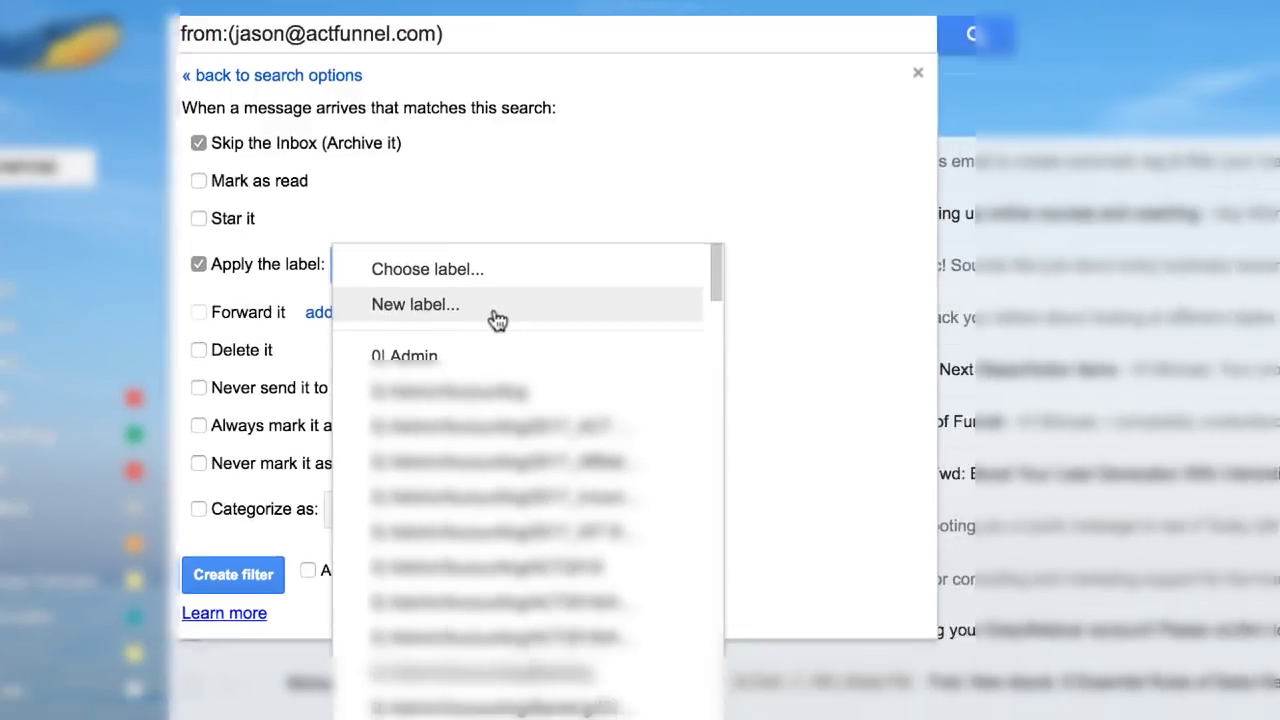
Create a new label for the filter with the sender's first name in capitals, nested under 3| Customers/3| Clients
{"action": "left_click", "coordinate": [496, 316]}
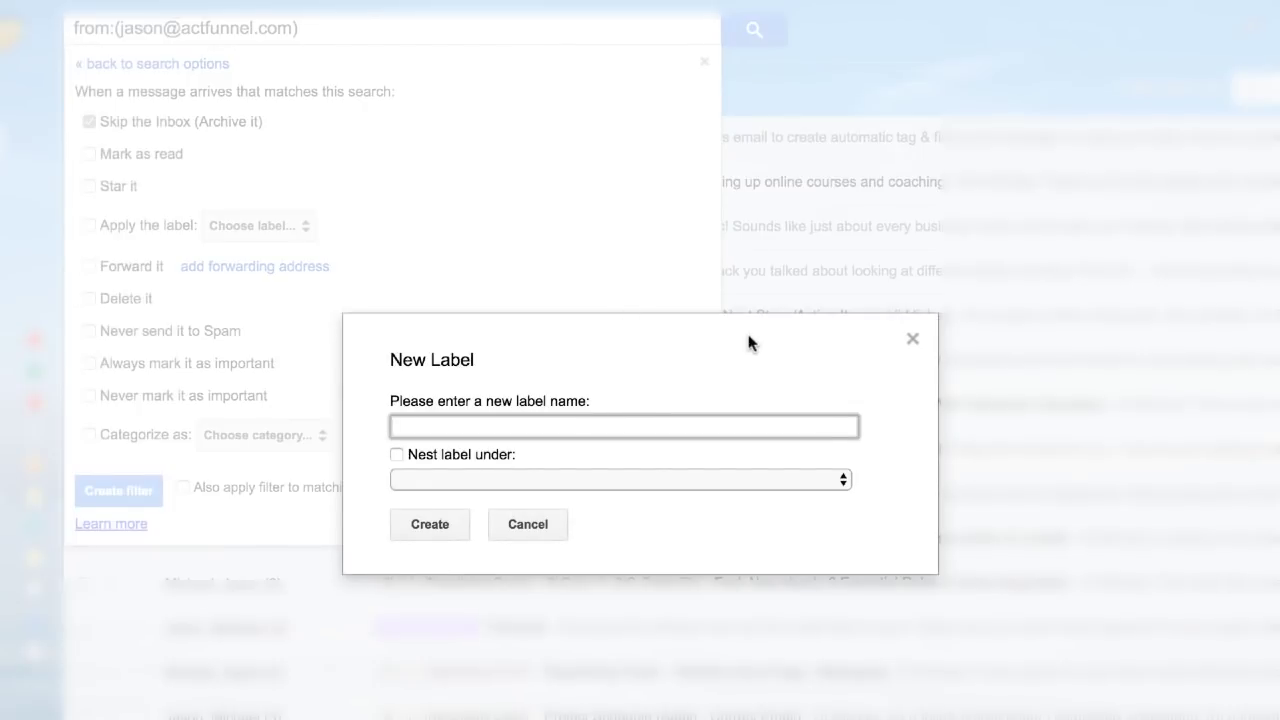
{"action": "type", "text": "JASON"}
{"action": "left_click", "coordinate": [439, 454]}
{"action": "left_click", "coordinate": [580, 480]}
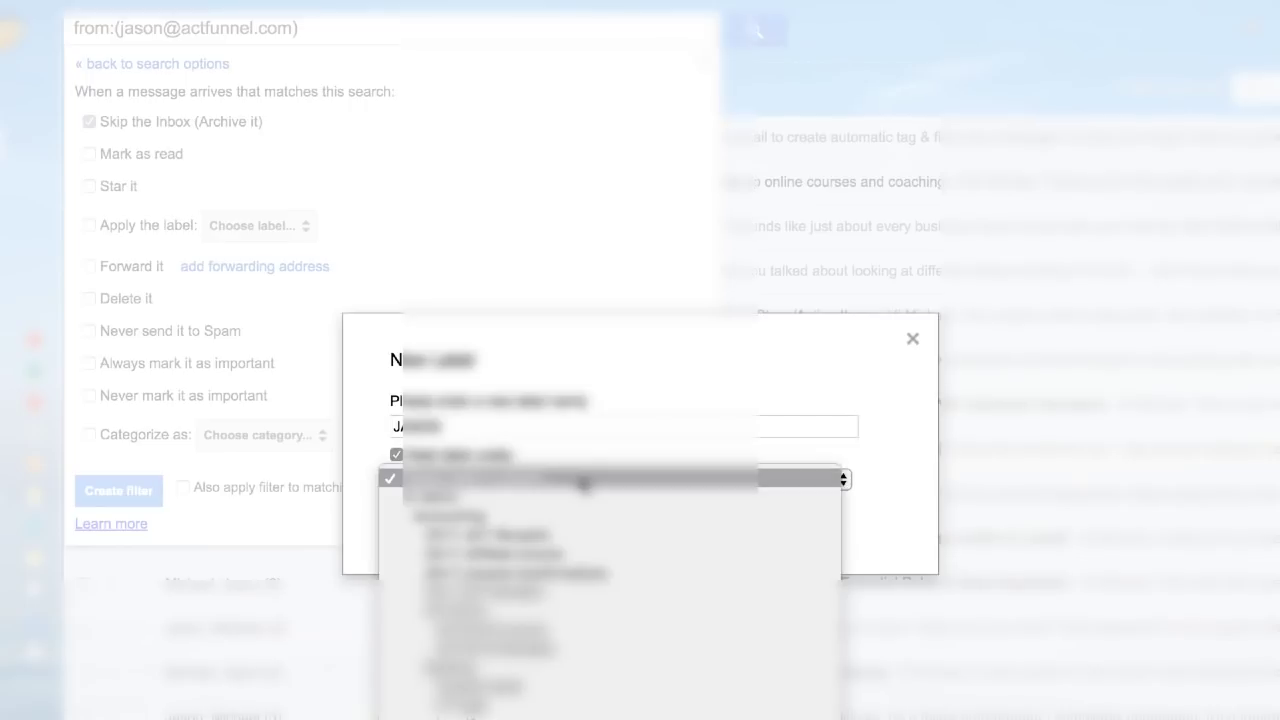
{"action": "scroll", "coordinate": [605, 680], "scroll_direction": "down", "scroll_amount": 5}
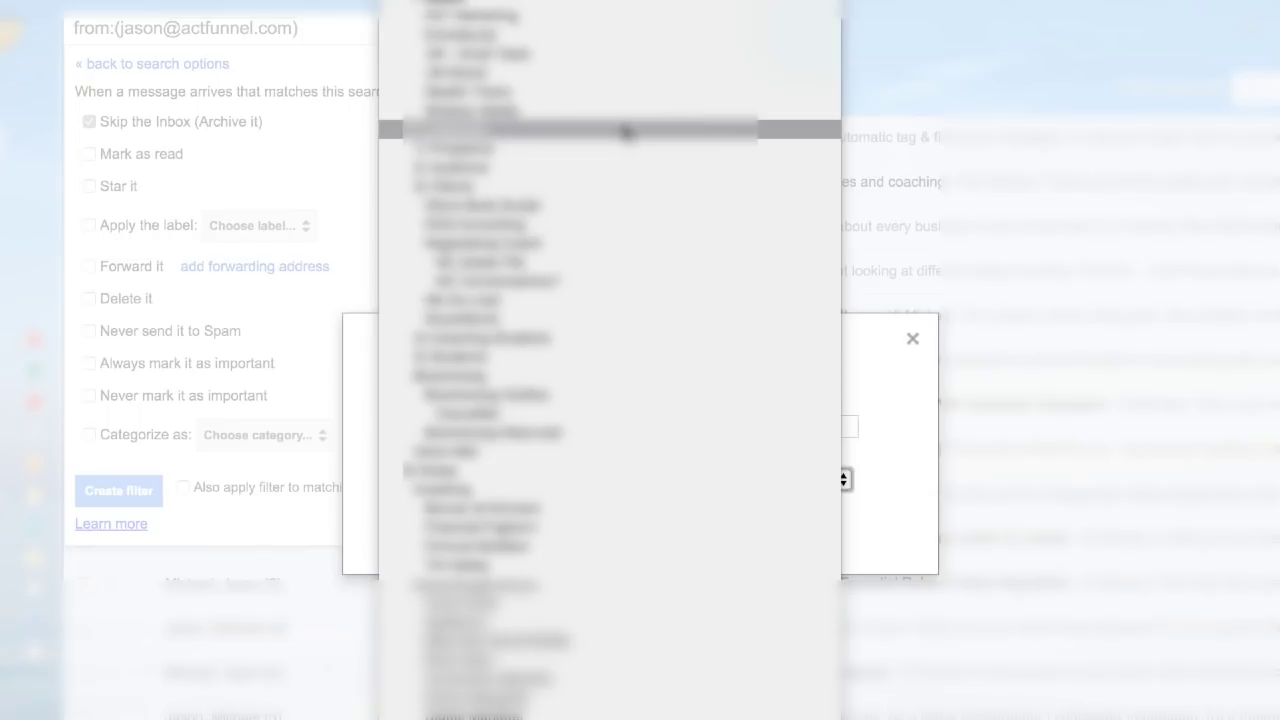
{"action": "left_click", "coordinate": [627, 188]}
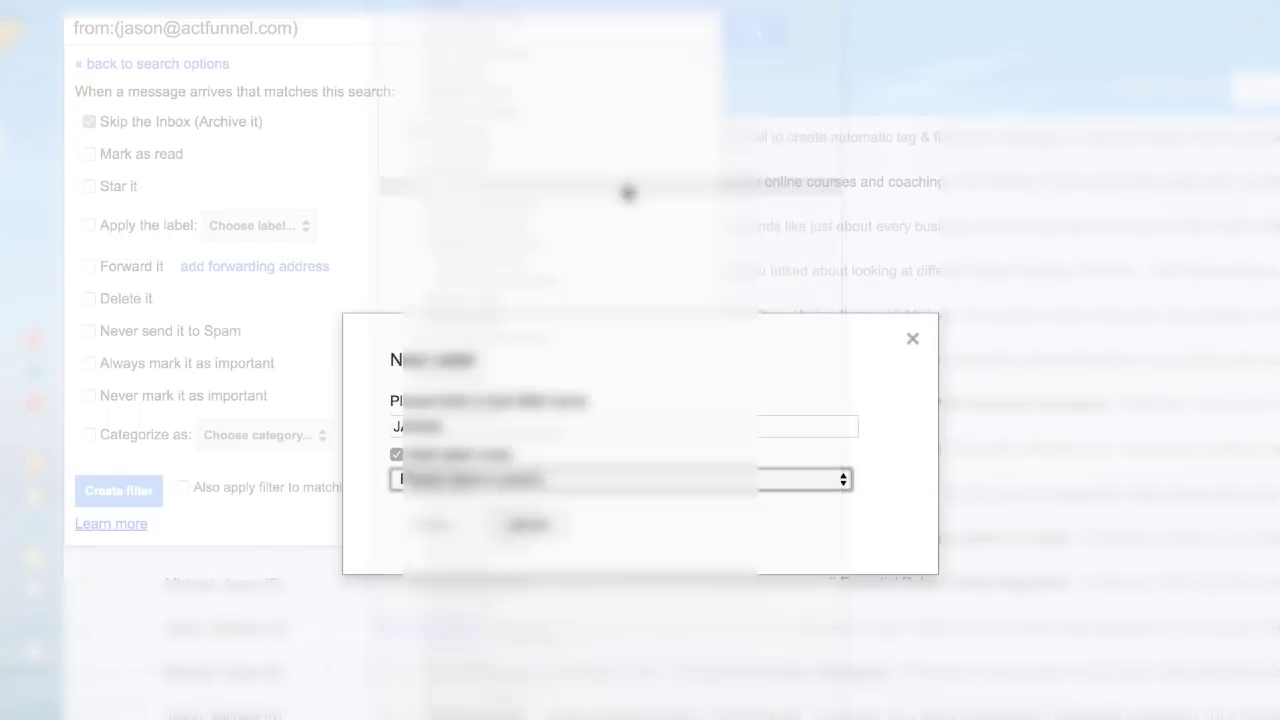
{"action": "left_click", "coordinate": [436, 523]}
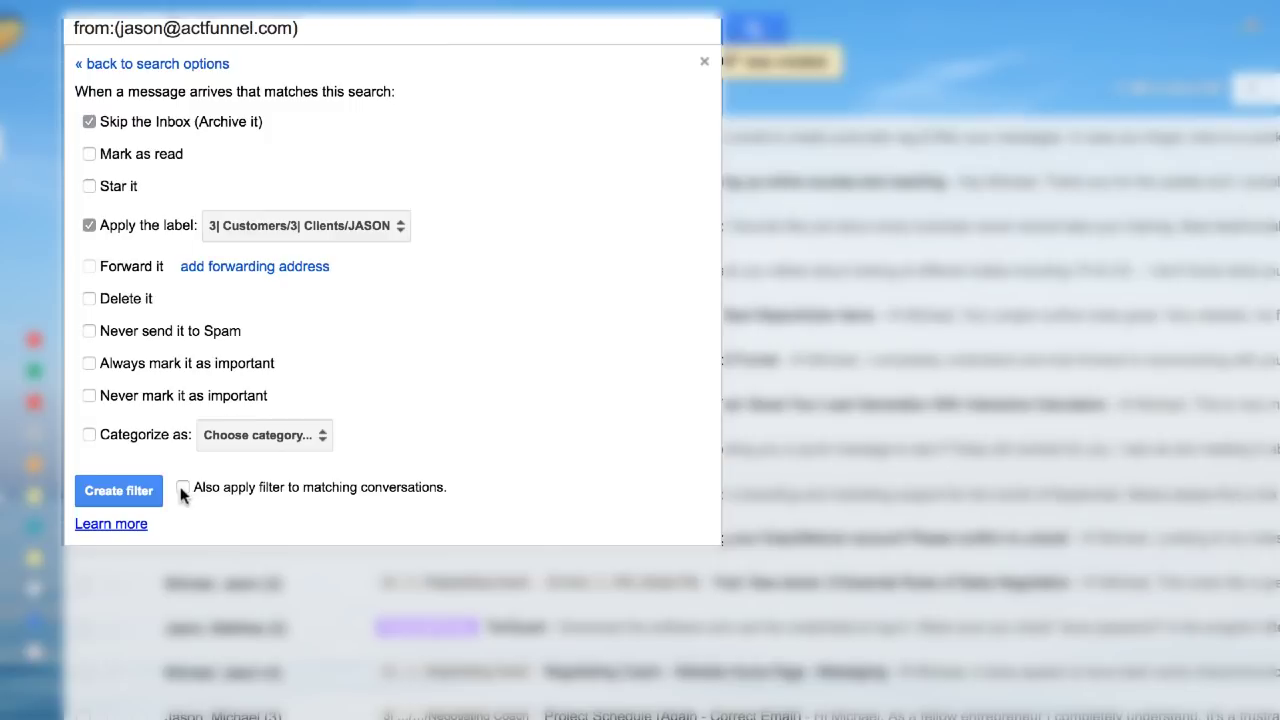
Apply the filter to matching conversations as well and create it
{"action": "left_click", "coordinate": [183, 489]}
{"action": "left_click", "coordinate": [143, 491]}
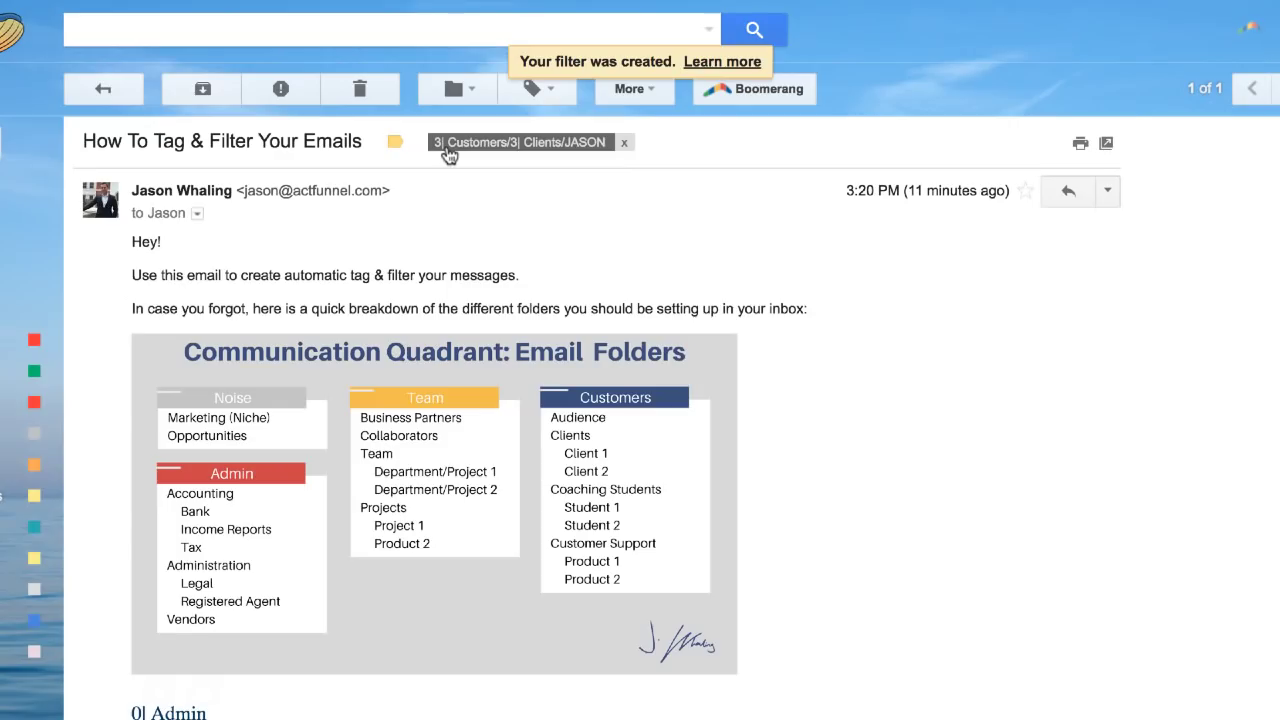
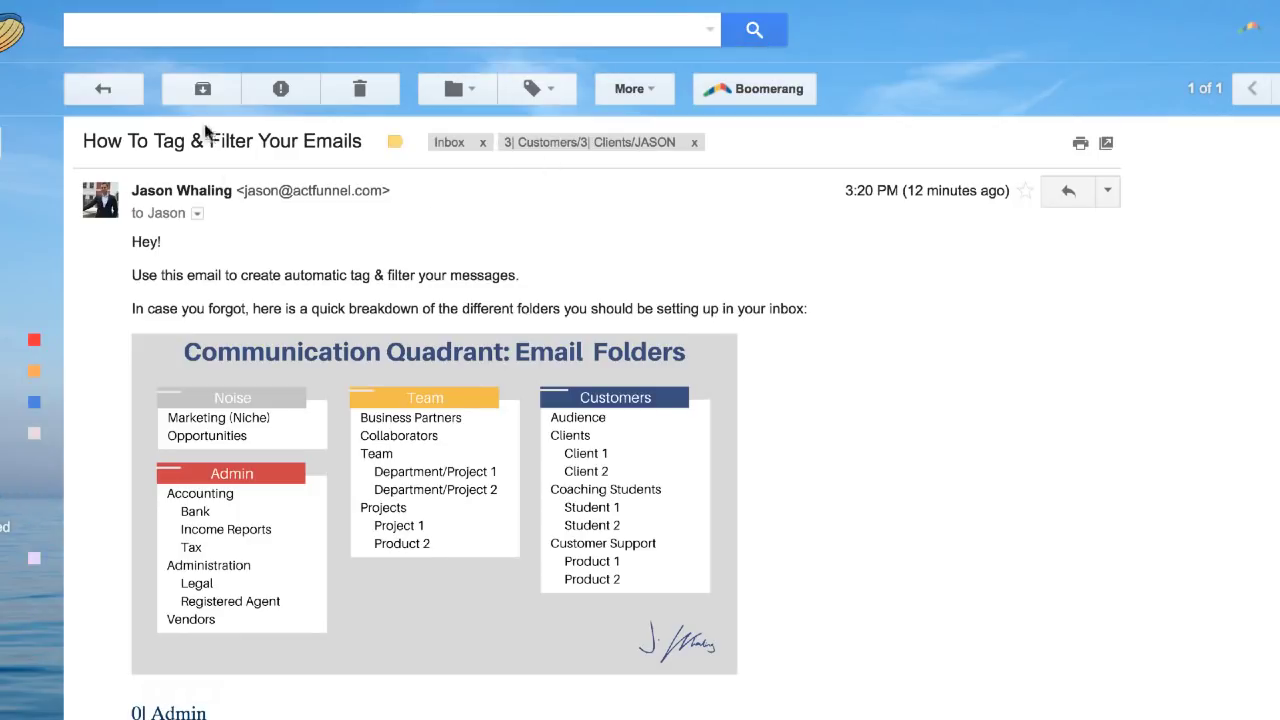
Archive the open message and look through the labelled emails in the Promotions category
{"action": "left_click", "coordinate": [103, 88]}
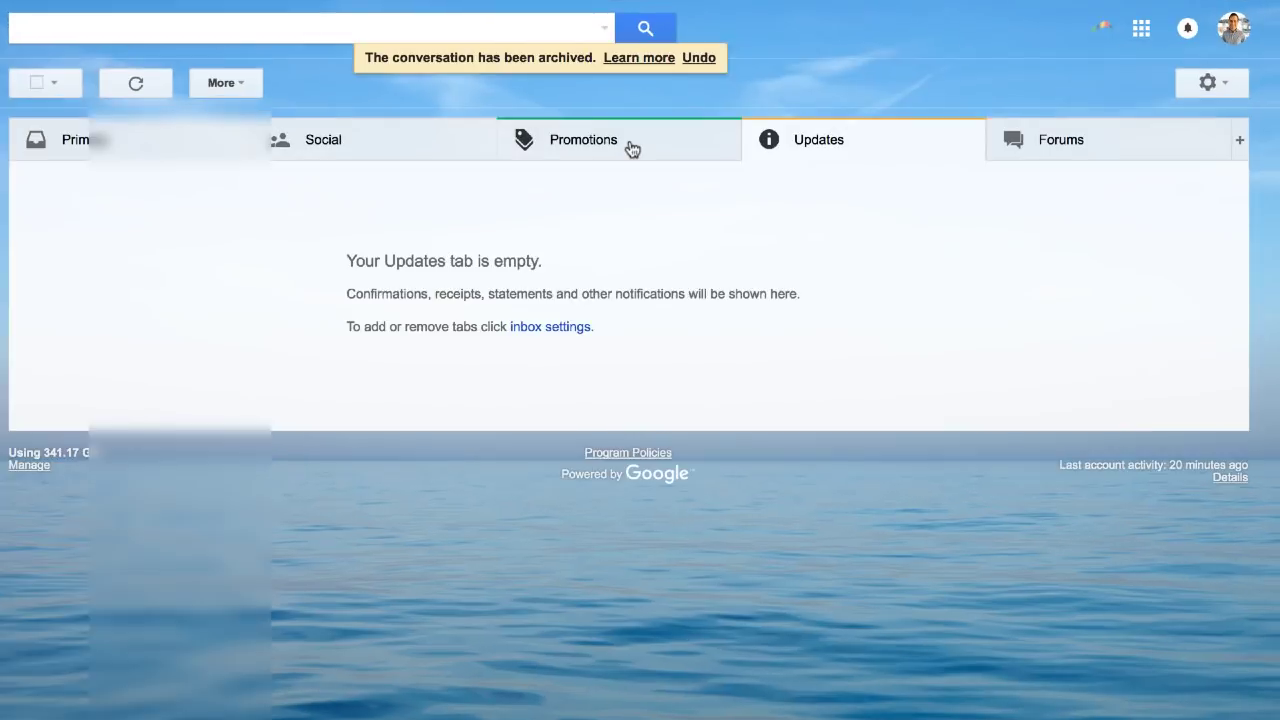
{"action": "left_click", "coordinate": [715, 139]}
{"action": "scroll", "coordinate": [701, 491], "scroll_direction": "down", "scroll_amount": 2}
{"action": "scroll", "coordinate": [612, 558], "scroll_direction": "down", "scroll_amount": 1}
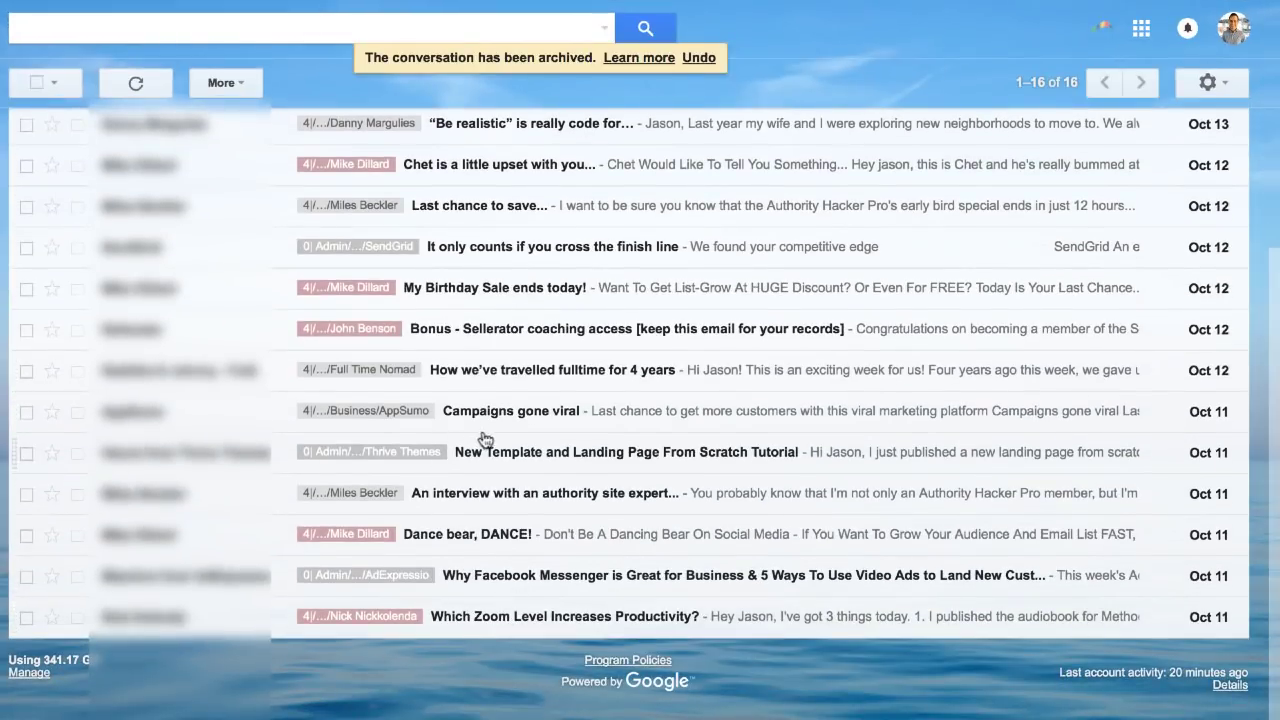
Open the "How To Tag & Filter Your Emails" message from the Primary category and review its email folder breakdown
{"action": "scroll", "coordinate": [461, 341], "scroll_direction": "up", "scroll_amount": 1}
{"action": "scroll", "coordinate": [461, 341], "scroll_direction": "up", "scroll_amount": 1}
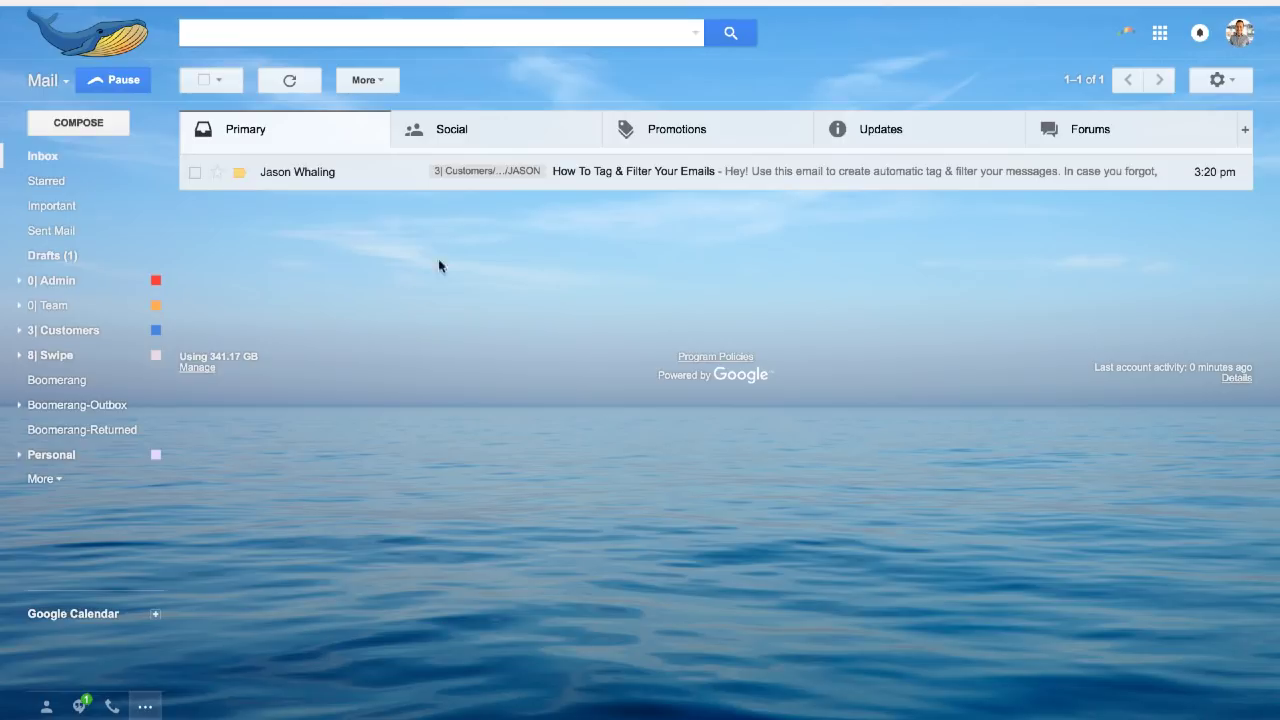
{"action": "left_click", "coordinate": [567, 173]}
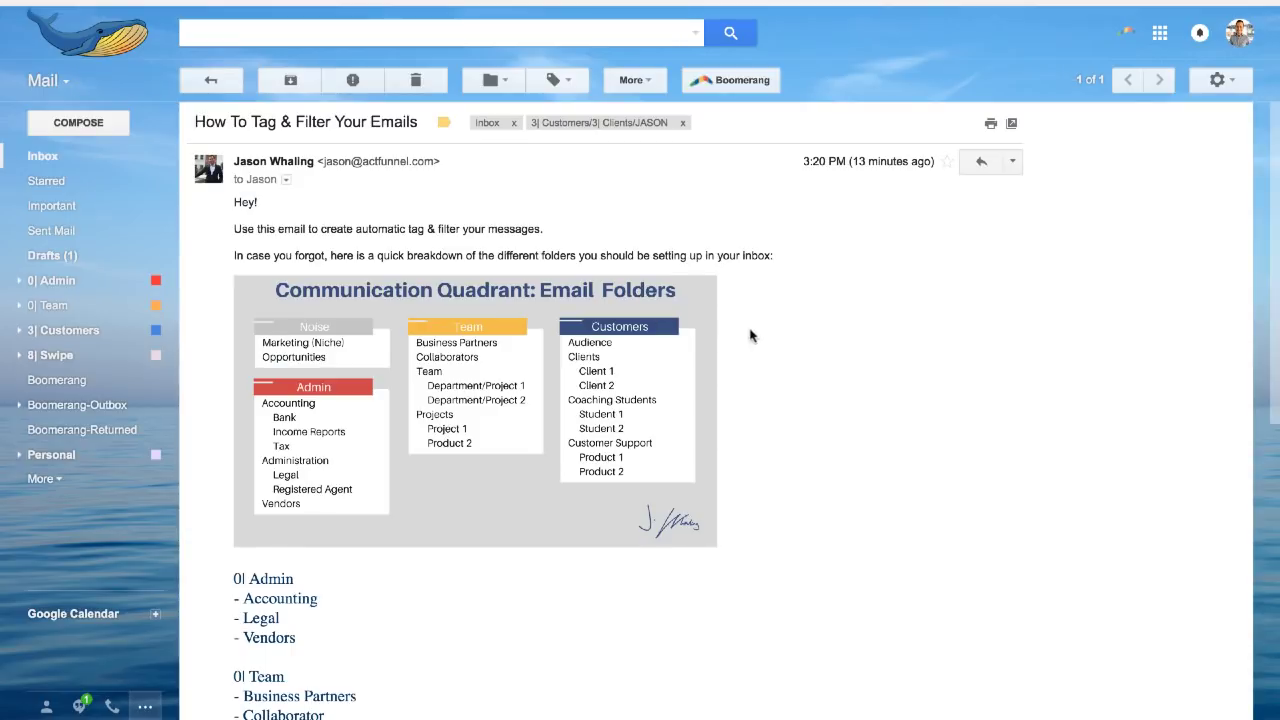
{"action": "scroll", "coordinate": [786, 337], "scroll_direction": "down", "scroll_amount": 1}
{"action": "scroll", "coordinate": [784, 340], "scroll_direction": "up", "scroll_amount": 1}
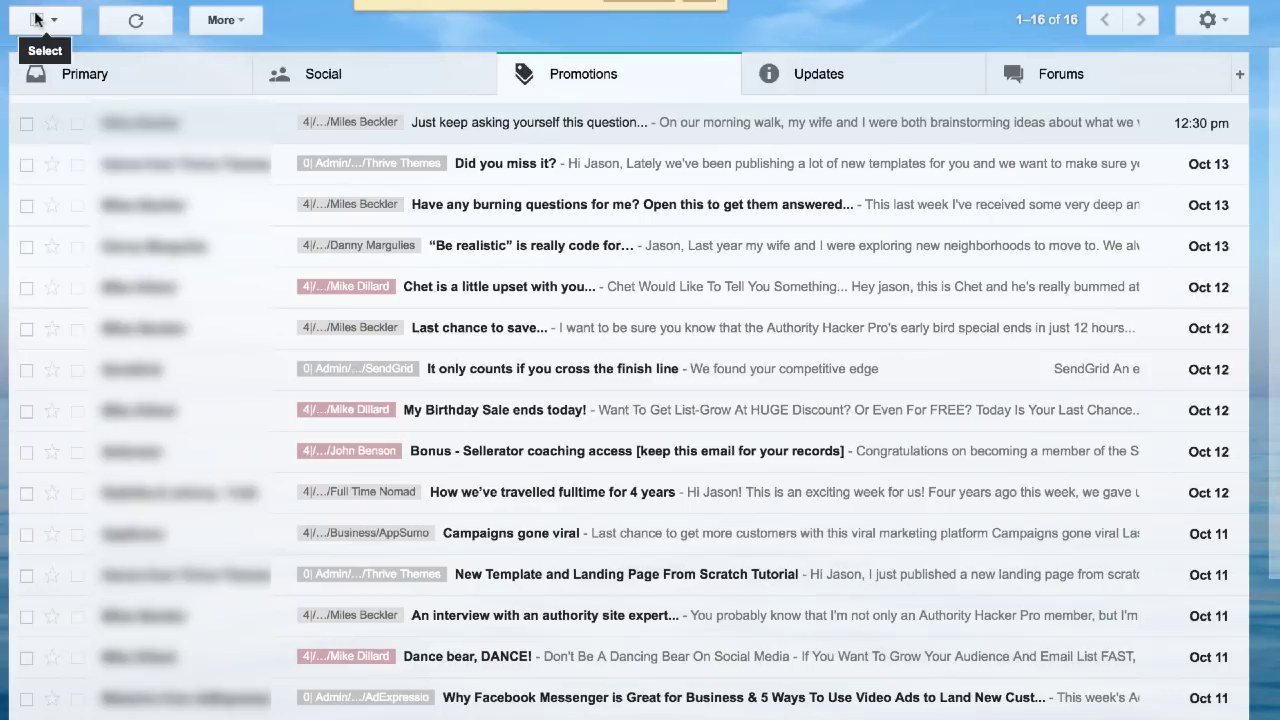
Archive all the emails in the Promotions category except "Bonus - Sellerator coaching access [keep this email for your records]"
{"action": "left_click", "coordinate": [37, 19]}
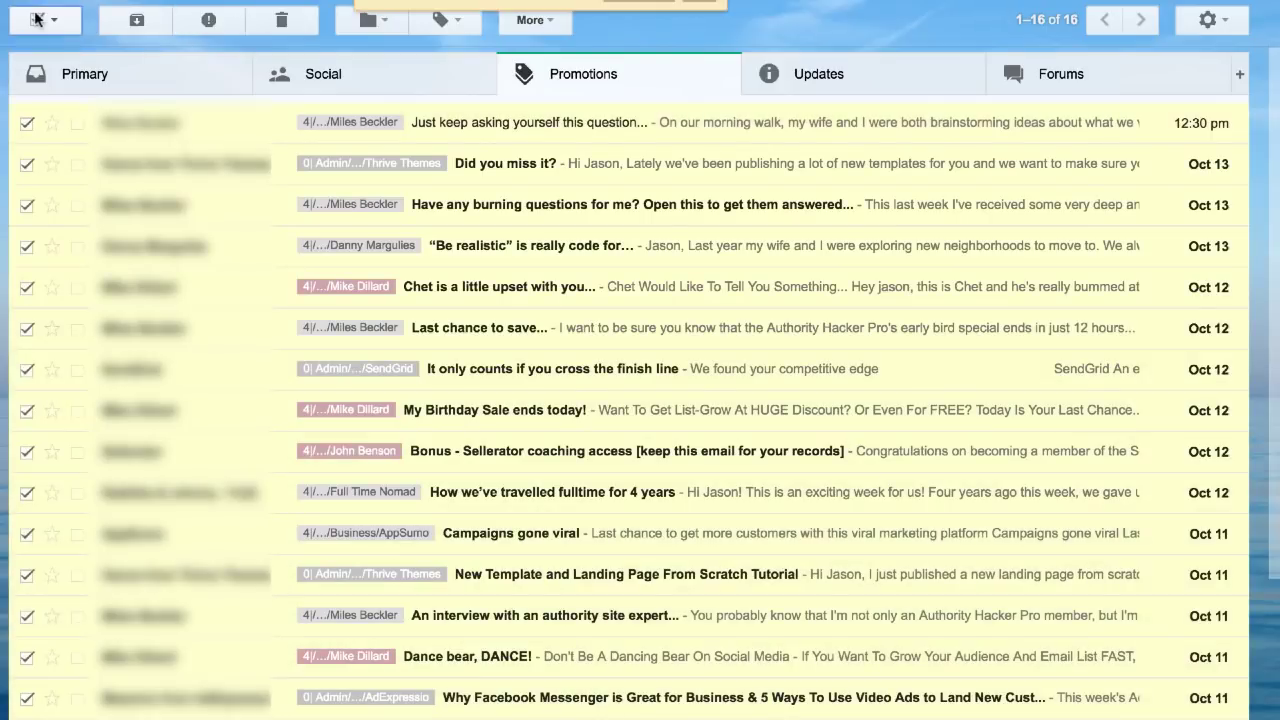
{"action": "left_click", "coordinate": [27, 453]}
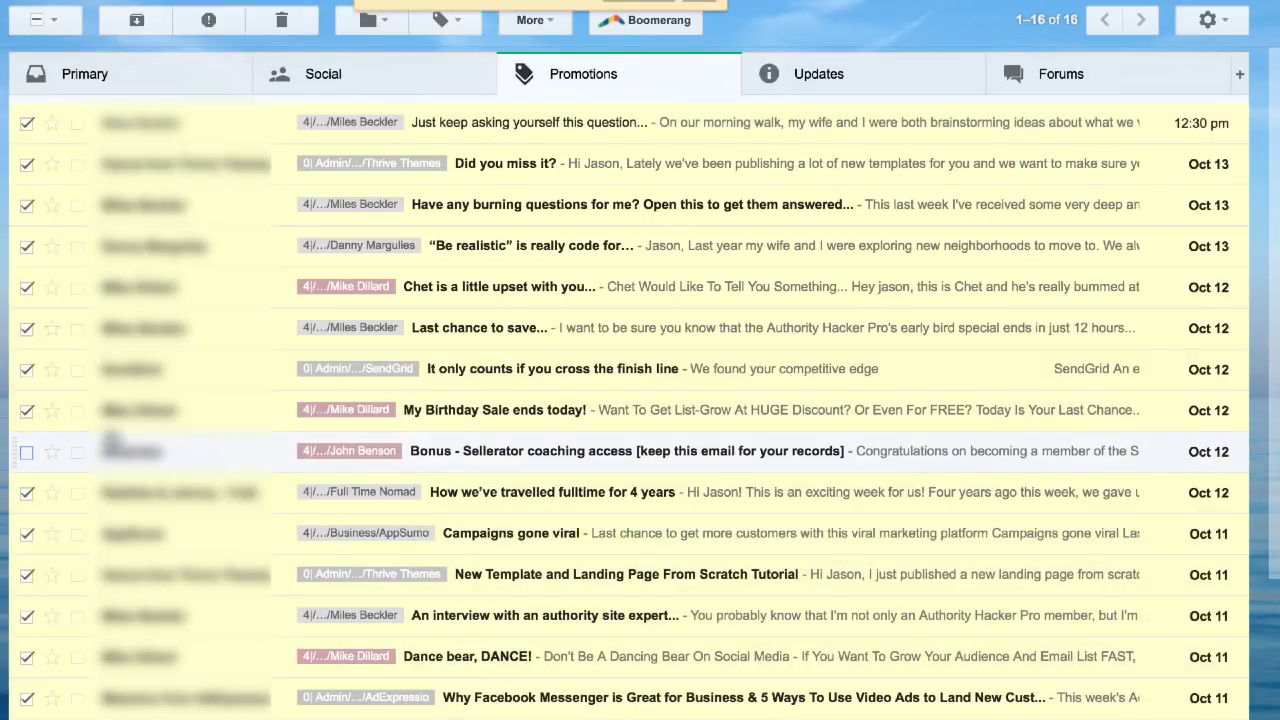
{"action": "left_click", "coordinate": [137, 20]}
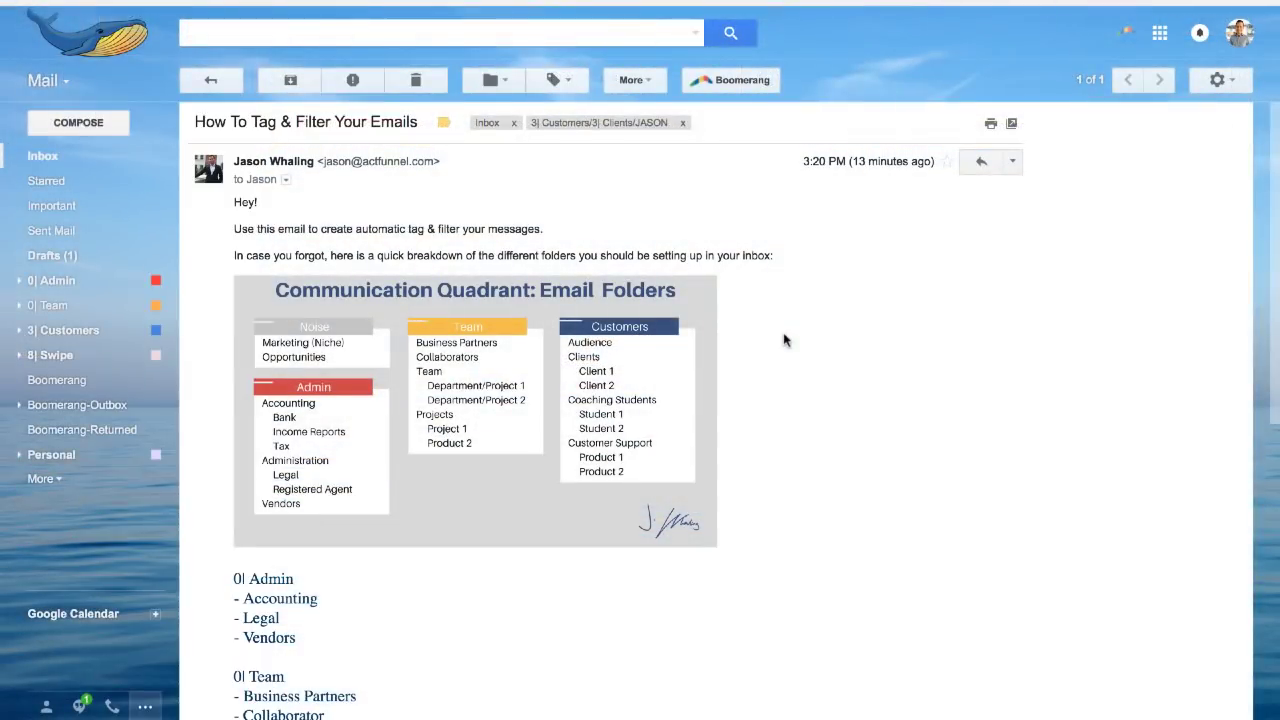